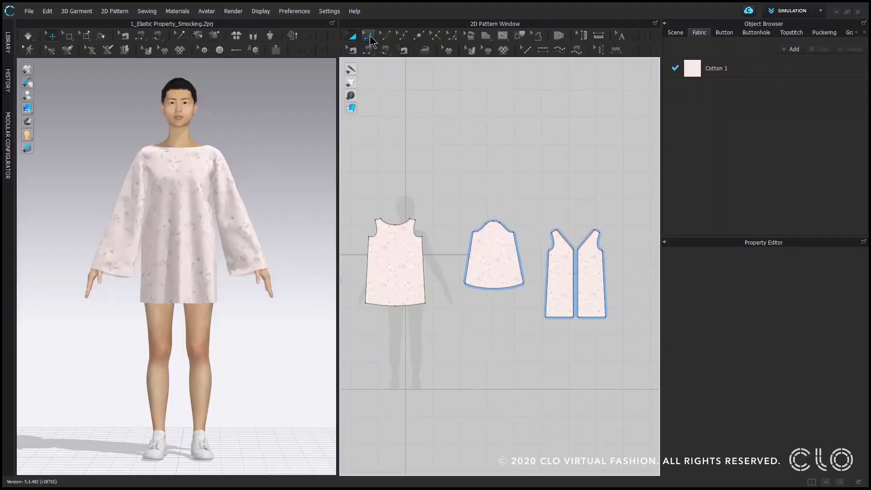
# - Turn on Elastic for the straight side seam of the front bodice pattern, on the side facing the sleeve piece
pyautogui.click(370, 36)
pyautogui.scroll(5, 510, 314)
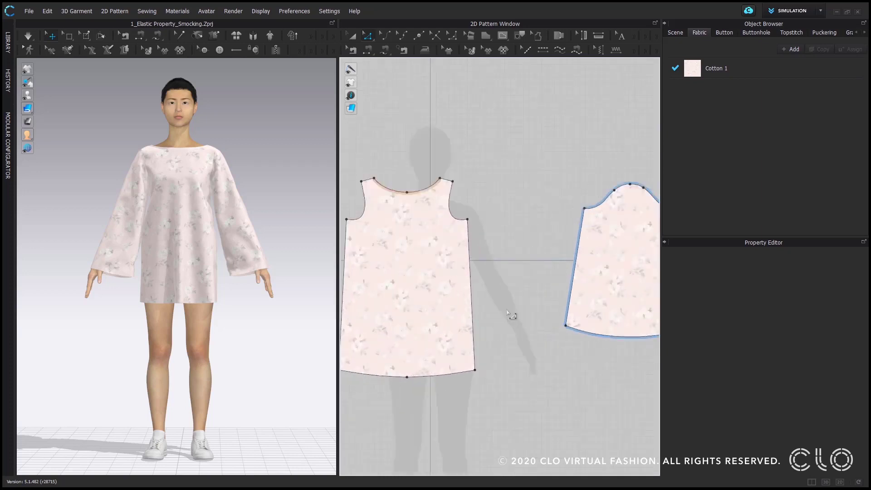
pyautogui.click(368, 37)
pyautogui.click(473, 322)
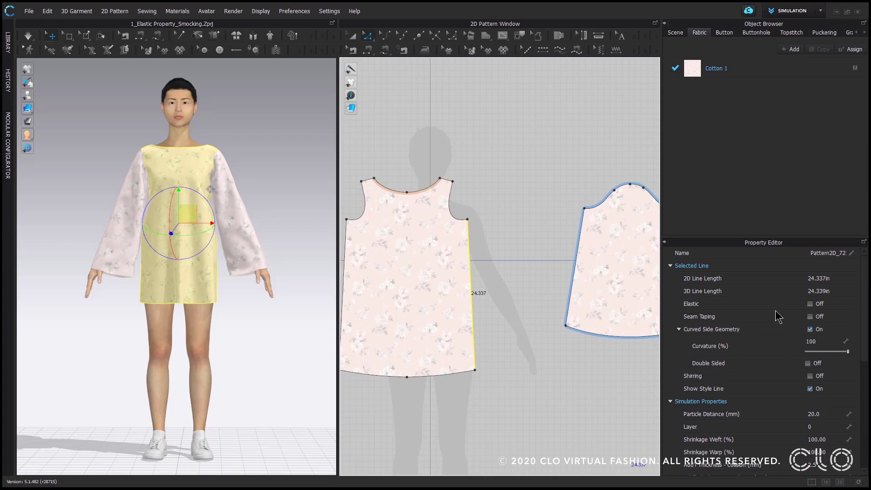
pyautogui.click(810, 304)
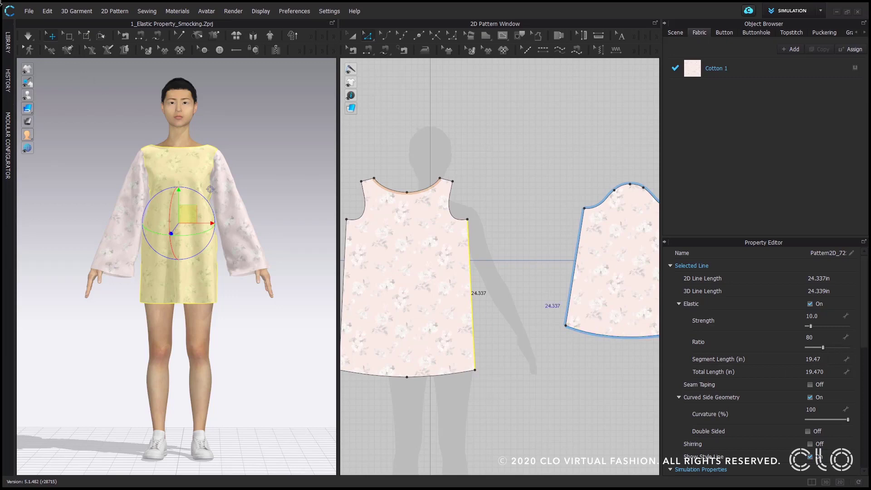
# - Simulate the garment and set the elastic ratio of the front bodice's side seam to 50
pyautogui.click(31, 38)
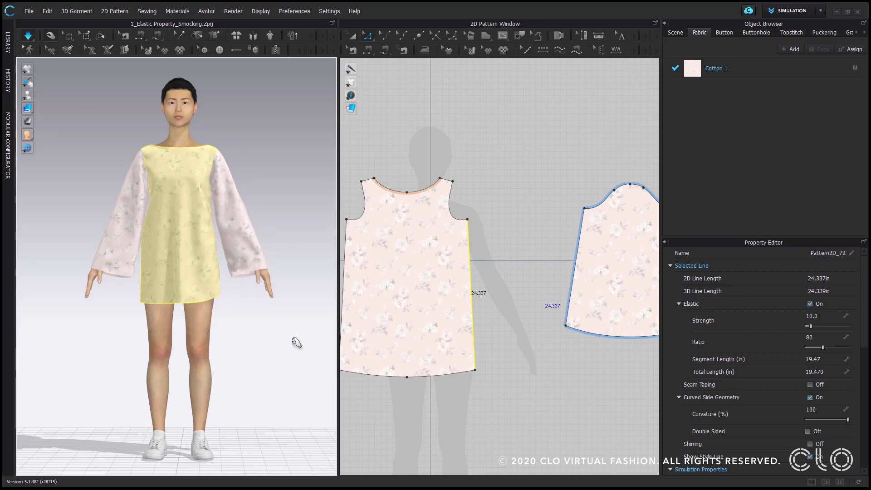
pyautogui.moveTo(281, 323); pyautogui.dragTo(241, 319, button='right')
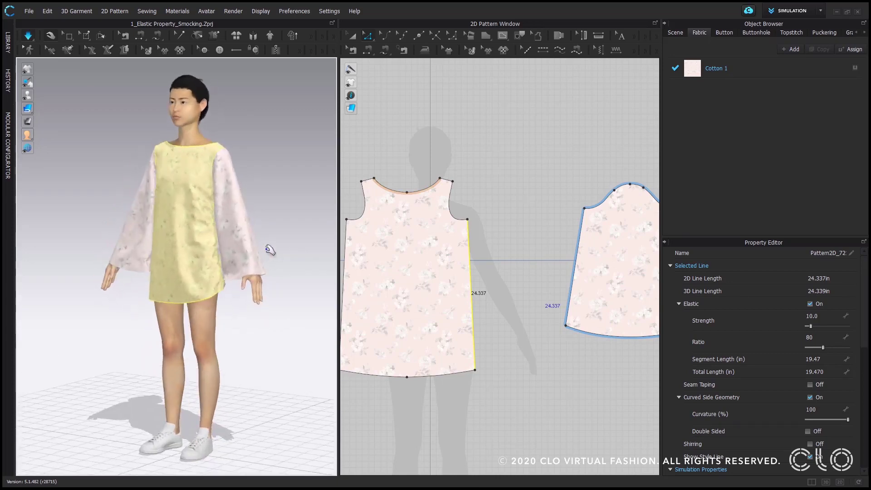
pyautogui.scroll(3, 265, 254)
pyautogui.scroll(5, 260, 261)
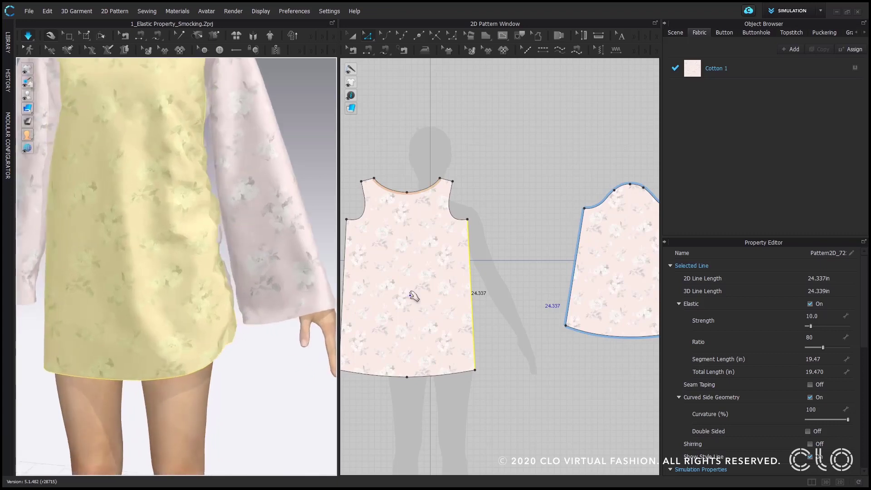
pyautogui.click(826, 334)
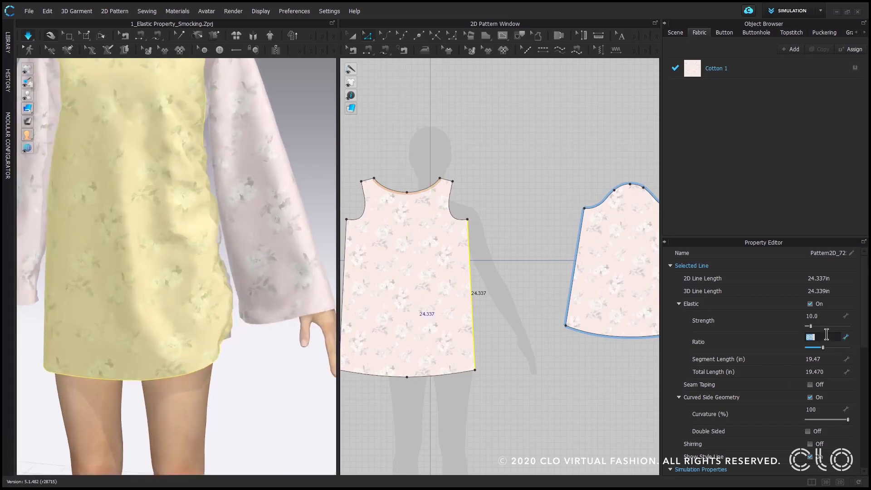
pyautogui.press('Return')
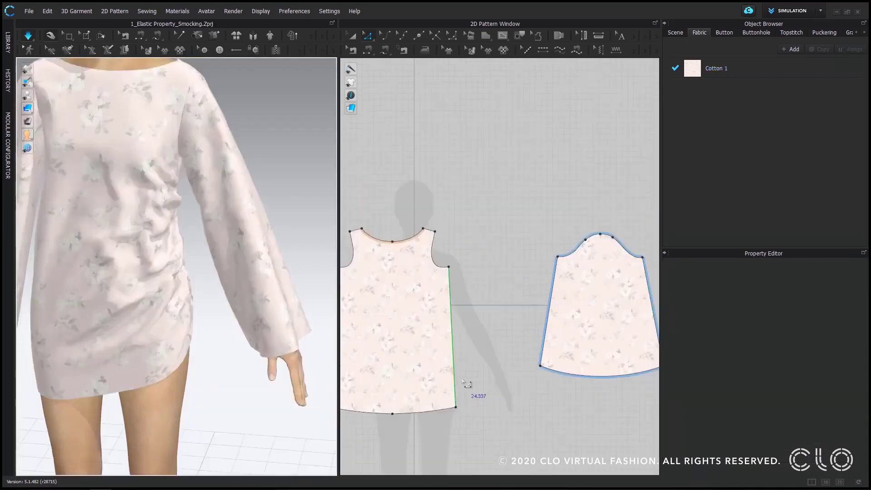
# - Set the elastic segment length of the front bodice's side seam to 18 in
pyautogui.click(467, 386)
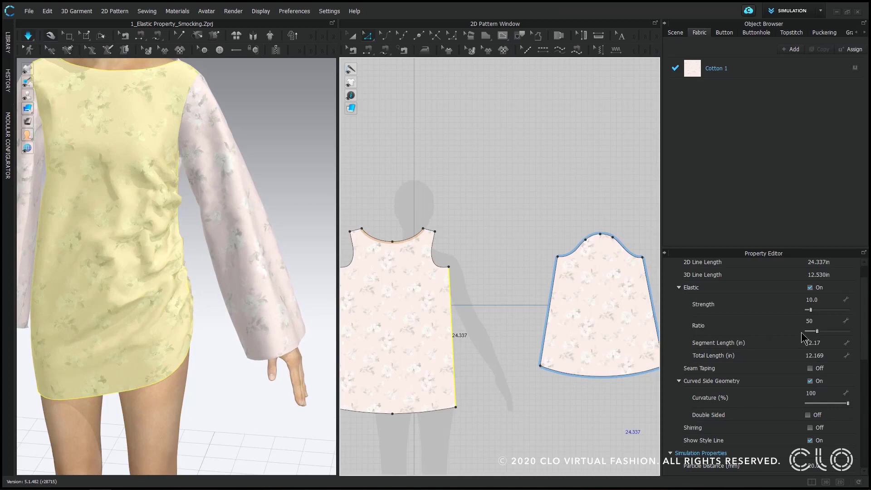
pyautogui.click(822, 343)
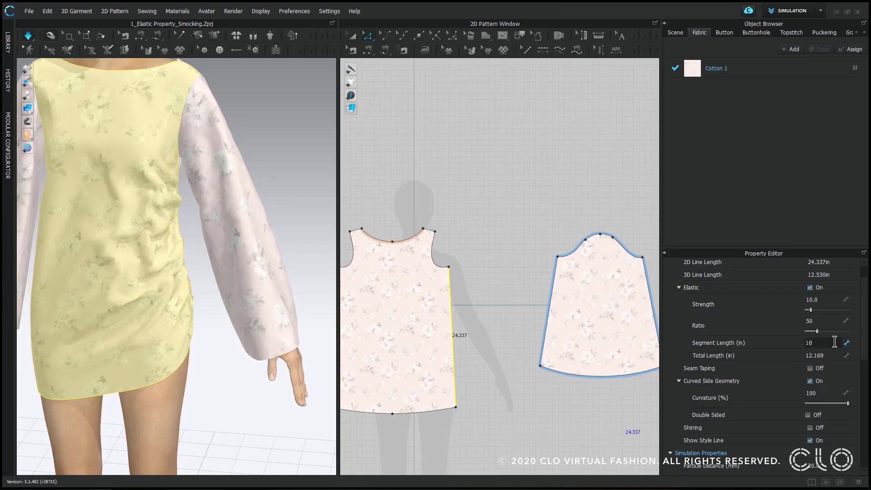
pyautogui.press('Return')
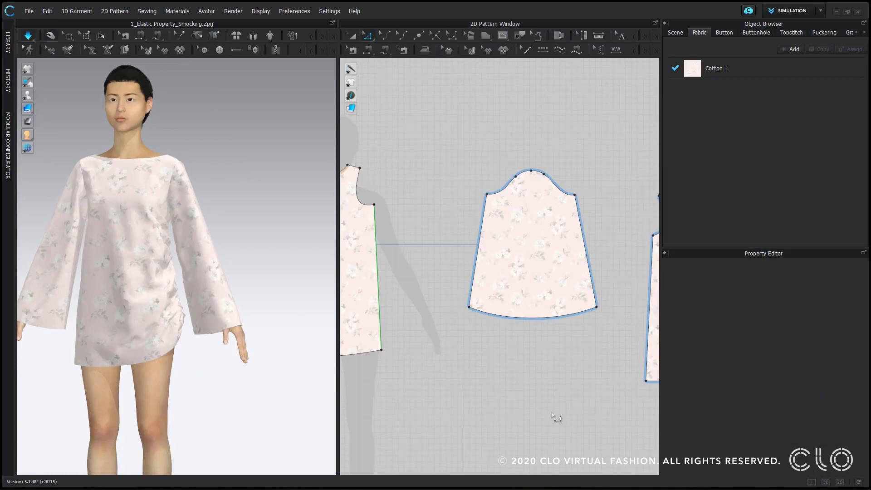
# - Offset the sleeve hem as 5 internal lines spaced 0.500 in apart, with Extend on
pyautogui.click(533, 319)
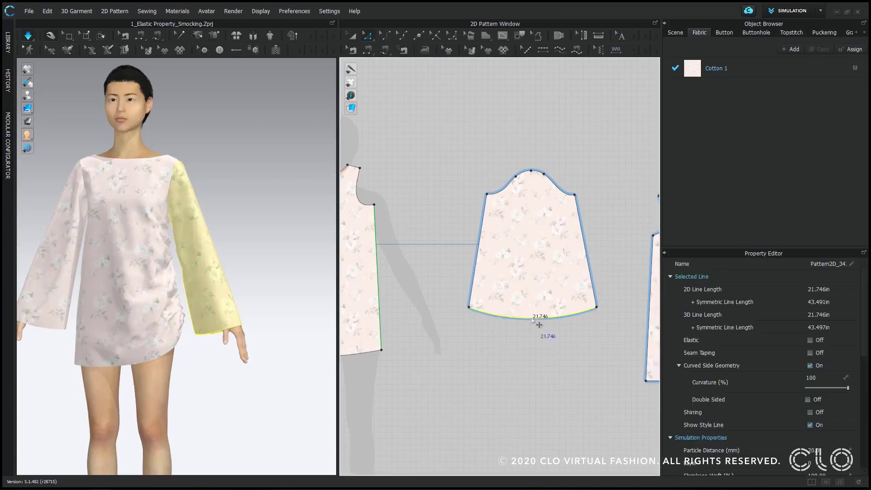
pyautogui.rightClick(532, 319)
pyautogui.click(570, 391)
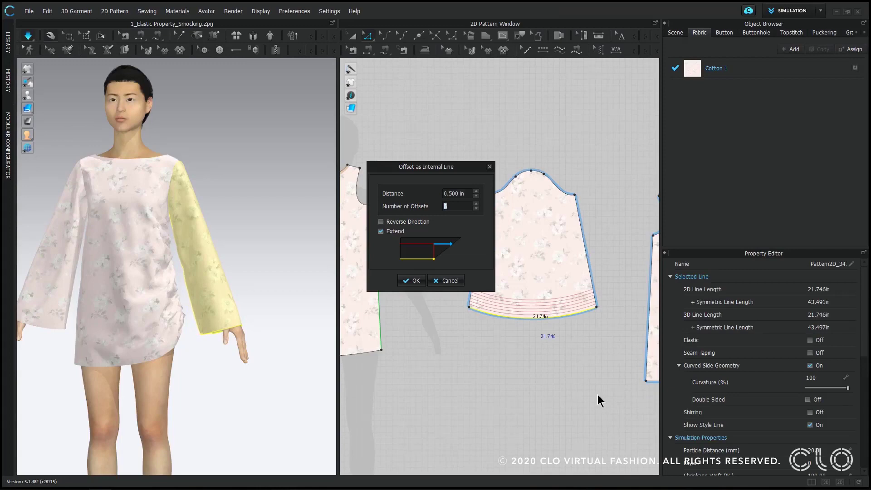
pyautogui.write('5')
pyautogui.press('Return')
# - Turn on Elastic for the offset internal lines above the sleeve hem and simulate the garment
pyautogui.moveTo(598, 396); pyautogui.dragTo(557, 353, button='middle')
pyautogui.scroll(5, 558, 352)
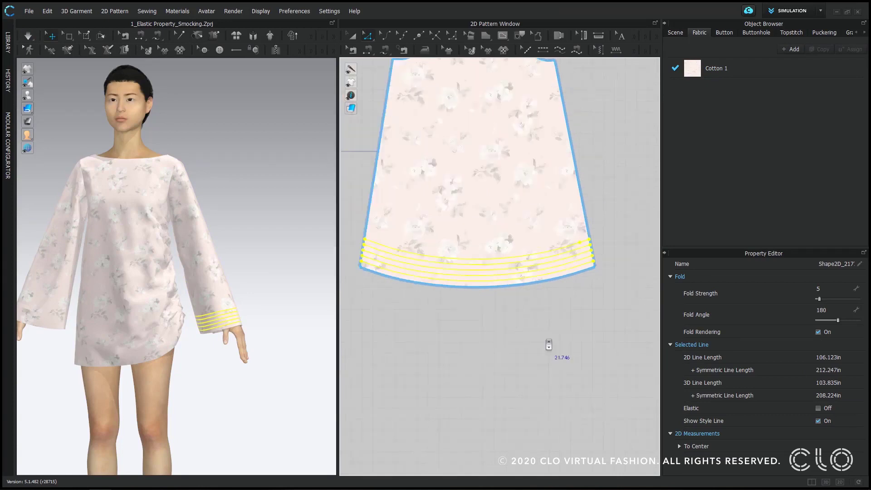
pyautogui.click(818, 408)
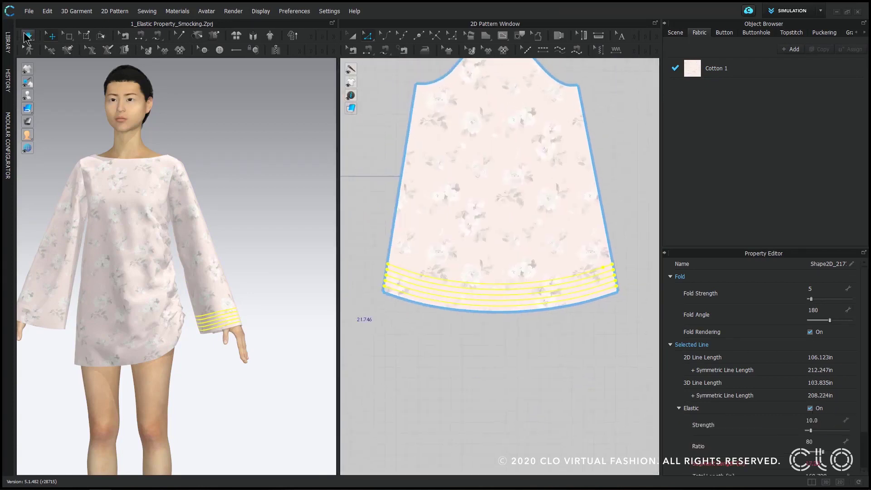
pyautogui.click(28, 35)
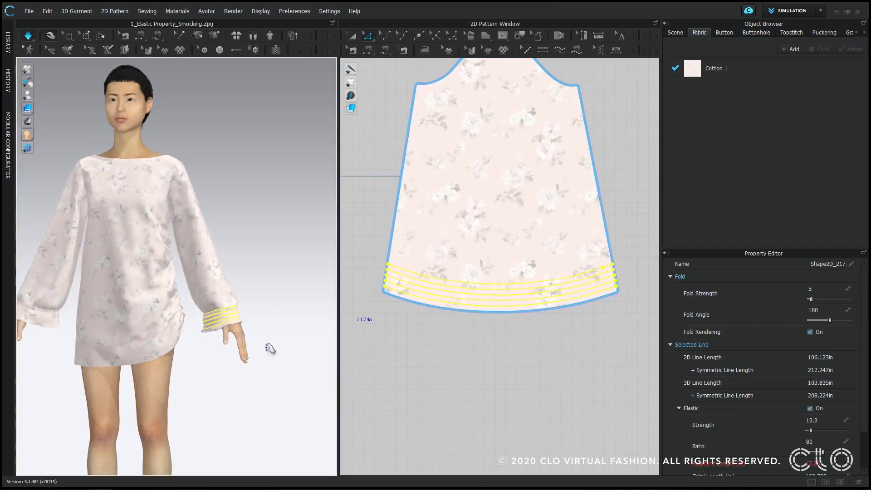
# - Reduce the elastic ratio of the sleeve's internal lines to 48
pyautogui.scroll(5, 232, 320)
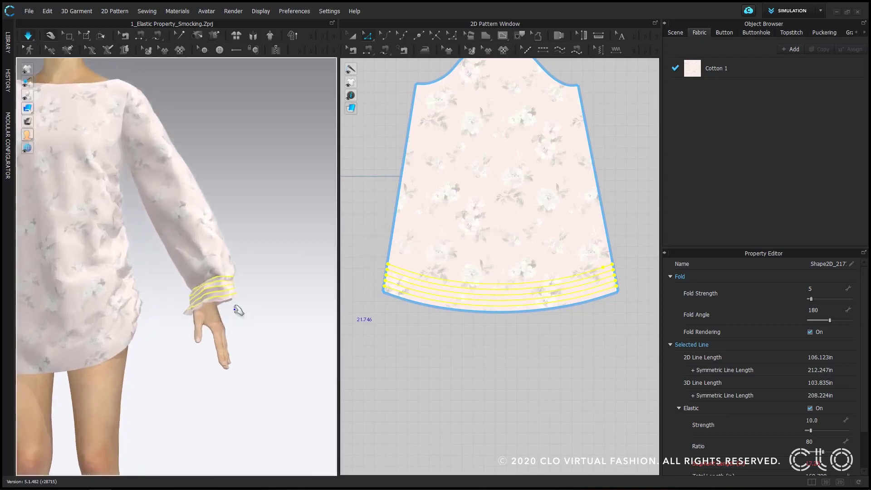
pyautogui.moveTo(826, 453); pyautogui.dragTo(818, 453)
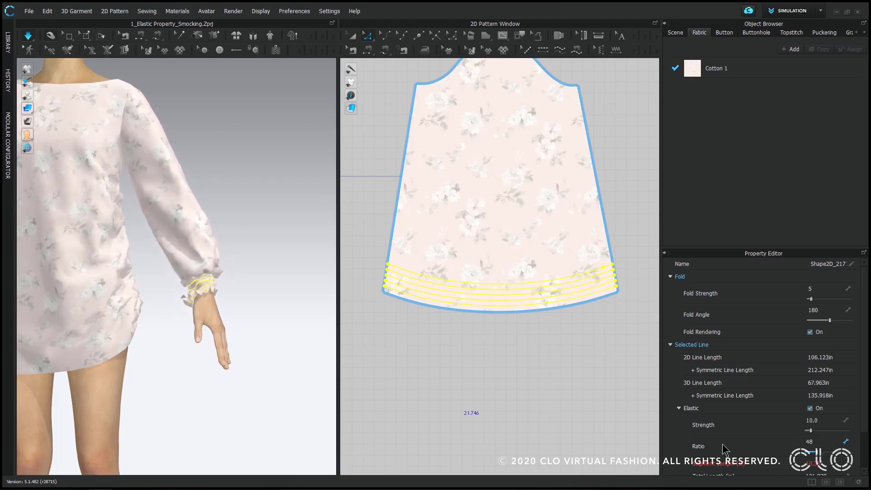
pyautogui.moveTo(233, 278); pyautogui.dragTo(263, 291, button='right')
pyautogui.scroll(5, 261, 295)
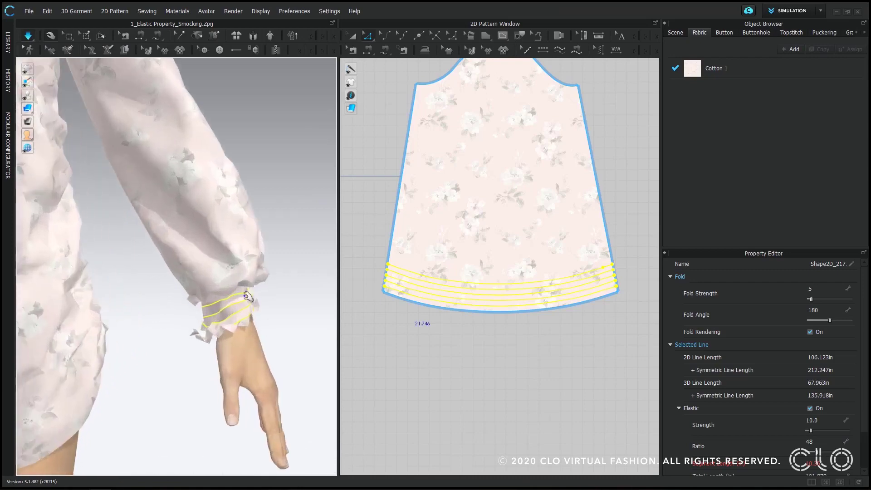
# - Set the particle distance of the sleeve pattern to 5 mm
pyautogui.click(265, 309)
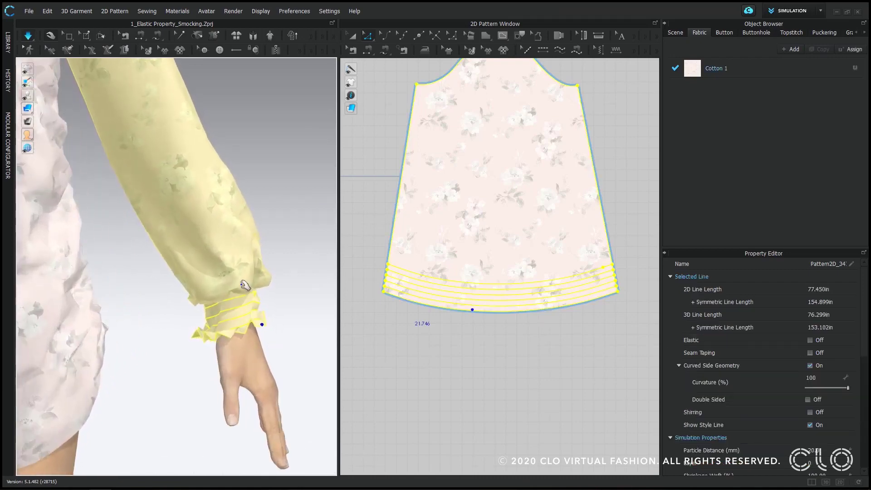
pyautogui.scroll(-2, 779, 434)
pyautogui.doubleClick(824, 423)
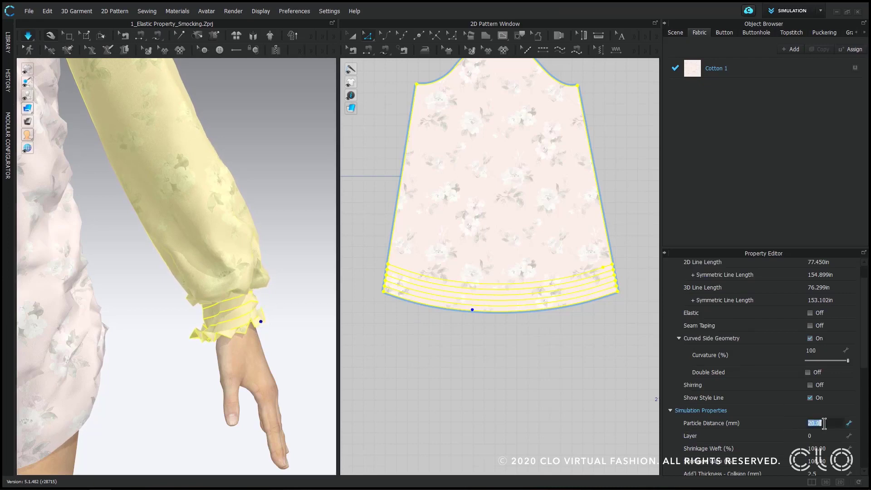
pyautogui.write('5')
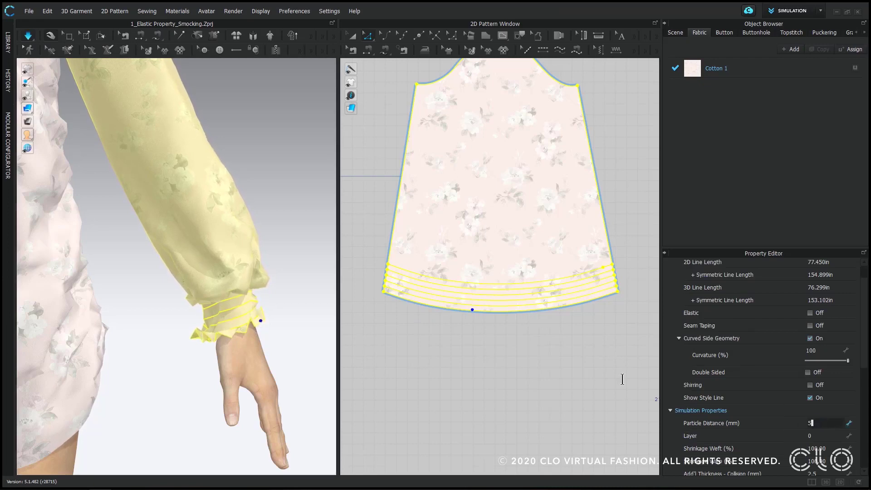
pyautogui.press('Return')
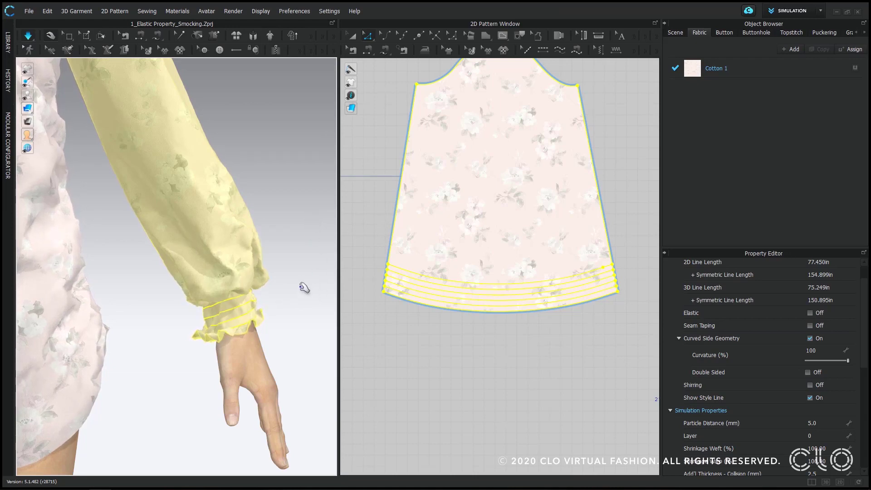
pyautogui.click(292, 297)
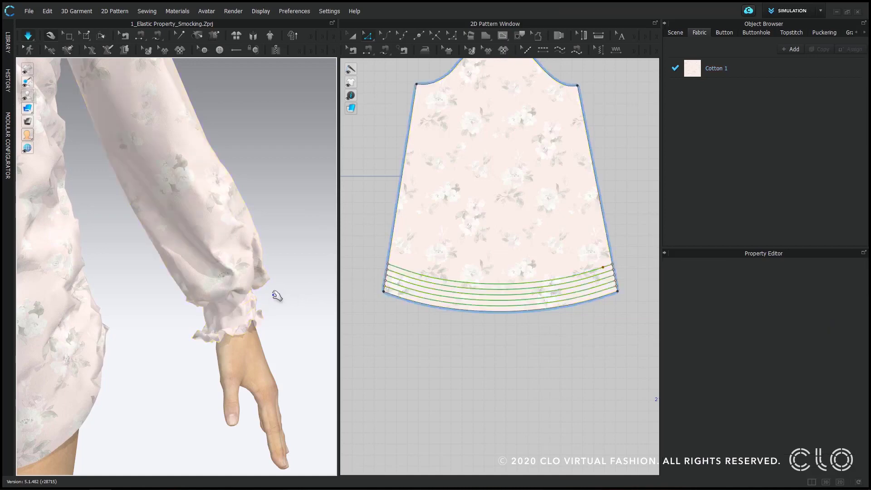
# - Examine the gathered sleeve cuff from several angles, up close and from farther back
pyautogui.moveTo(272, 292); pyautogui.dragTo(191, 272, button='right')
pyautogui.moveTo(158, 232); pyautogui.dragTo(337, 271, button='middle')
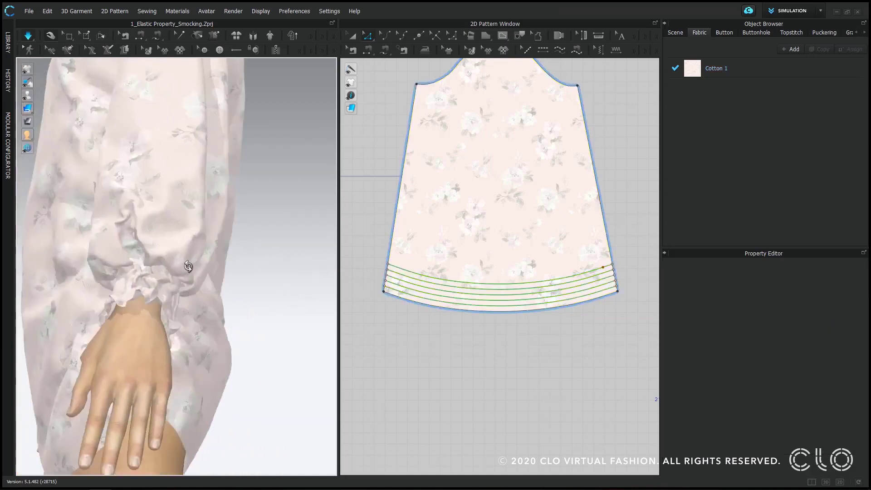
pyautogui.moveTo(189, 268); pyautogui.dragTo(278, 299, button='right')
pyautogui.moveTo(279, 299); pyautogui.dragTo(118, 171, button='middle')
pyautogui.moveTo(309, 318); pyautogui.dragTo(295, 321, button='right')
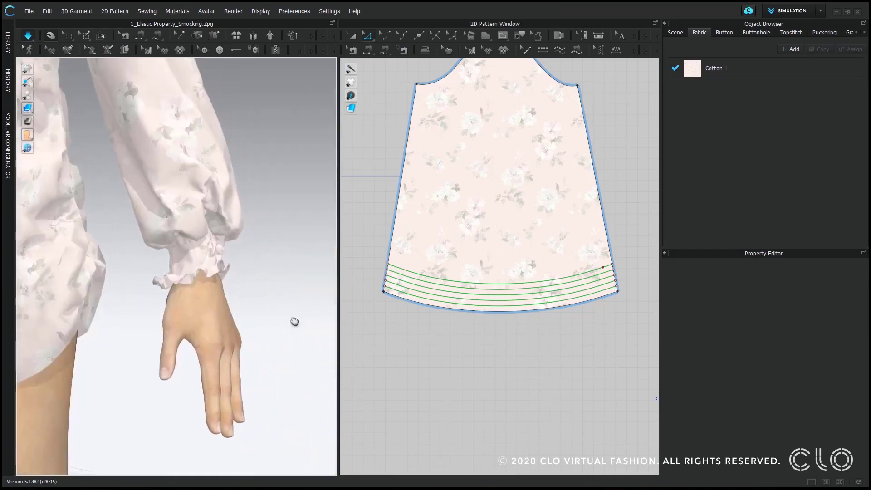
pyautogui.click(226, 268)
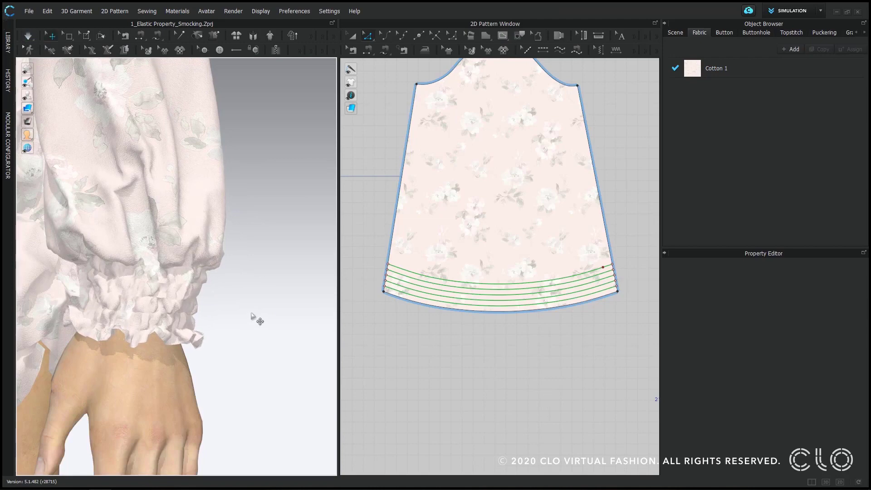
pyautogui.scroll(-5, 248, 313)
pyautogui.moveTo(245, 311); pyautogui.dragTo(291, 322, button='right')
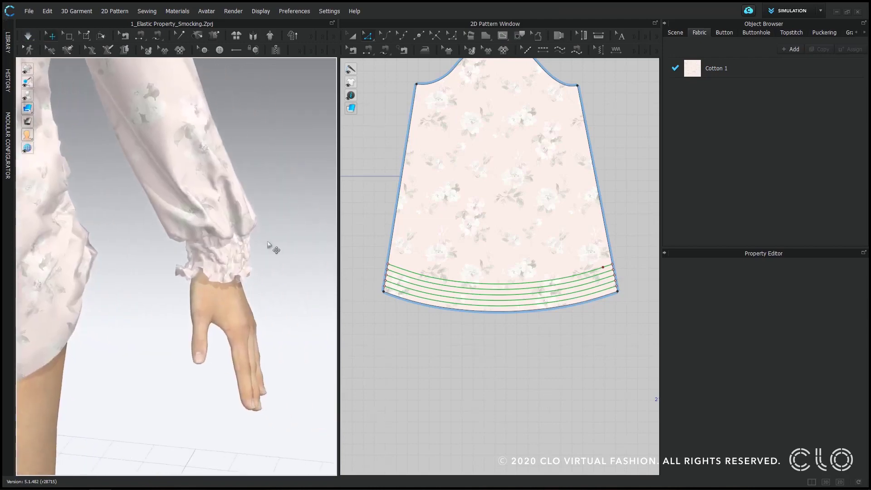
# - Add the 02_Single_(Heavy).sst topstitch from the Hardware and Trims library to the garment's topstitch list
pyautogui.click(795, 35)
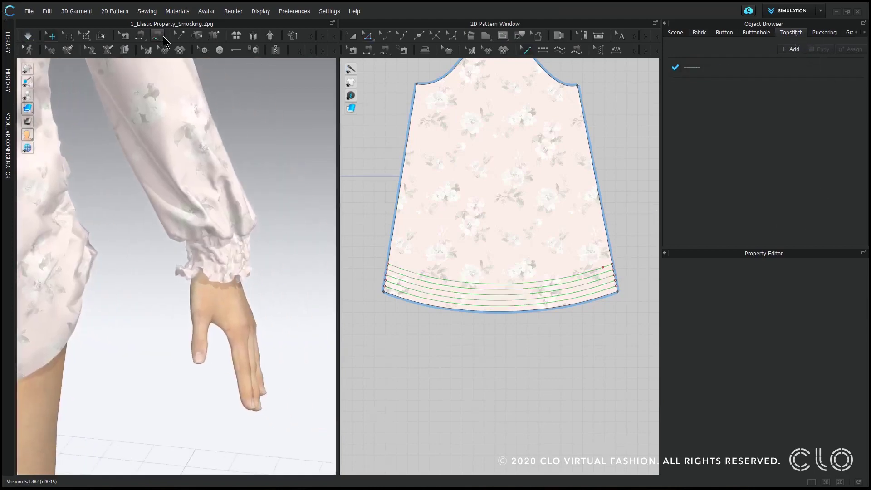
pyautogui.click(8, 44)
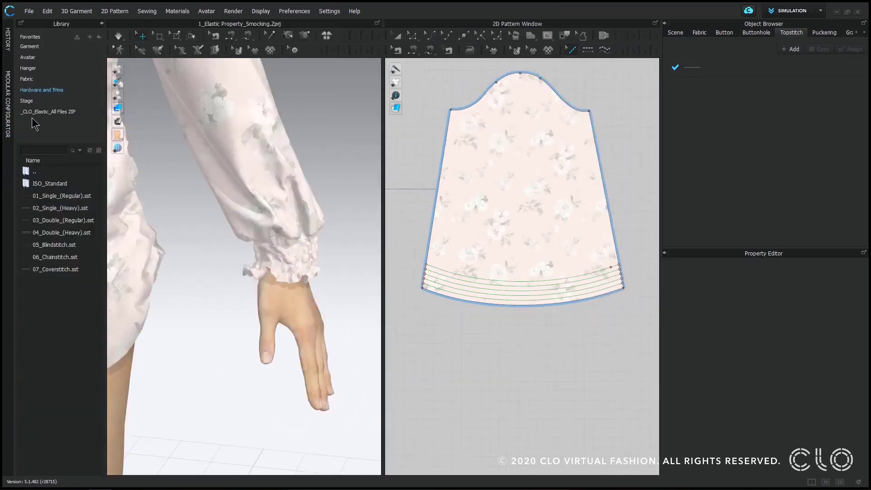
pyautogui.click(38, 92)
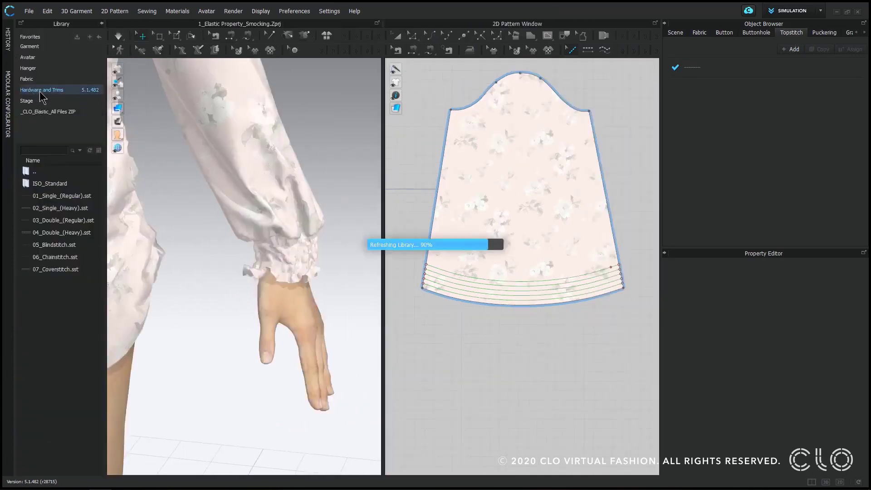
pyautogui.doubleClick(53, 270)
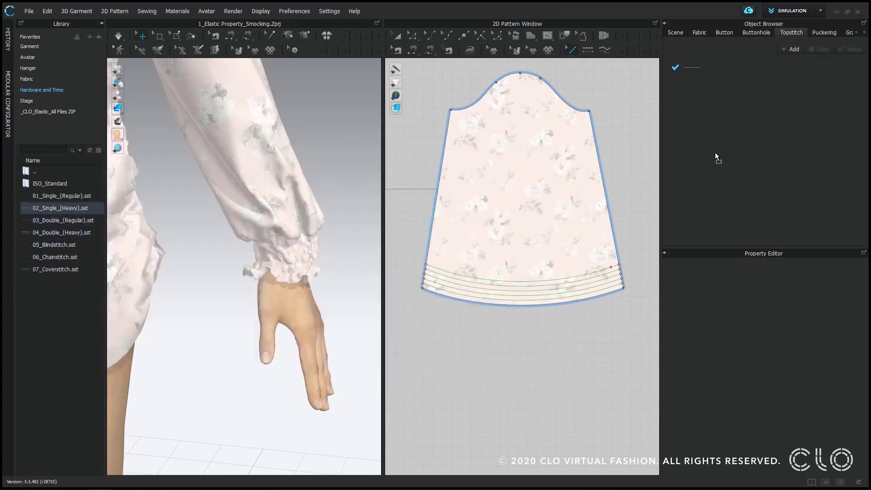
pyautogui.moveTo(722, 136); pyautogui.dragTo(723, 135)
# - Set the 2_Single_(Heavy) topstitch's offset to 0" and its color to Violet 2
pyautogui.click(725, 70)
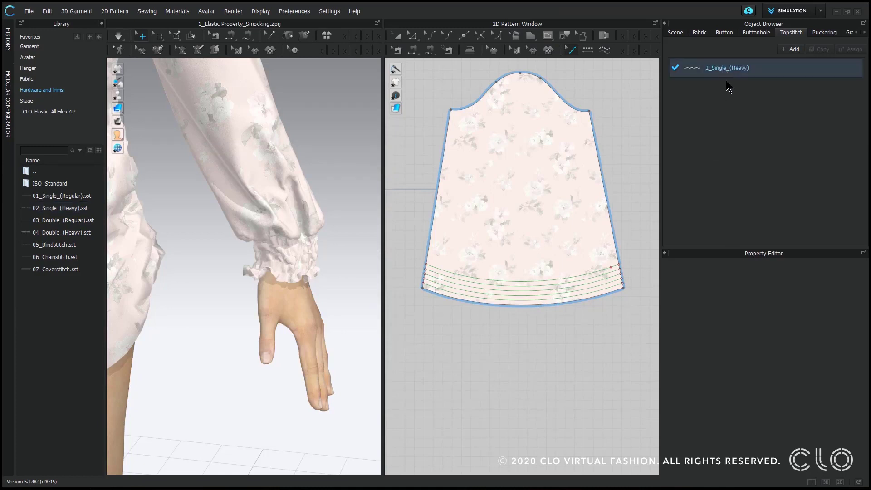
pyautogui.click(823, 301)
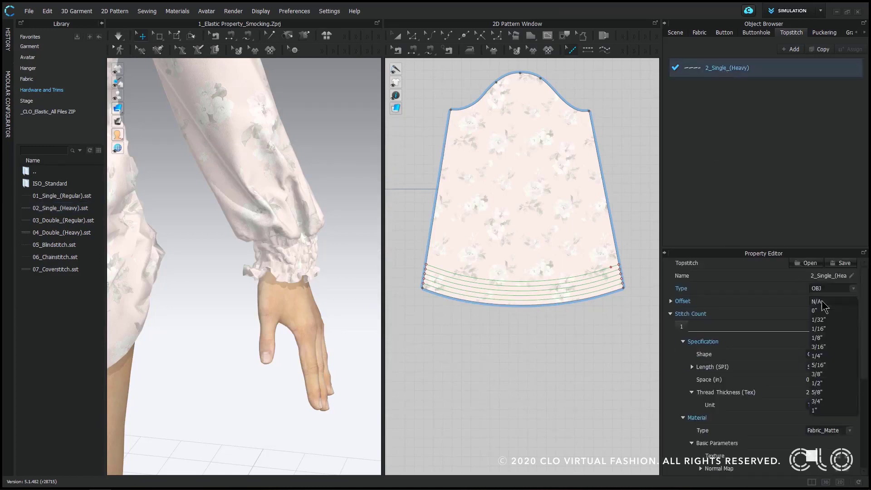
pyautogui.click(799, 303)
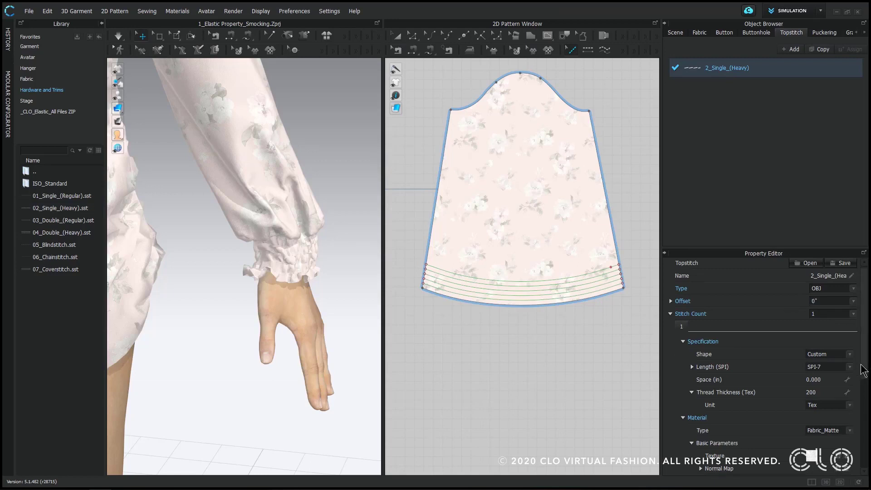
pyautogui.moveTo(864, 370); pyautogui.dragTo(869, 405)
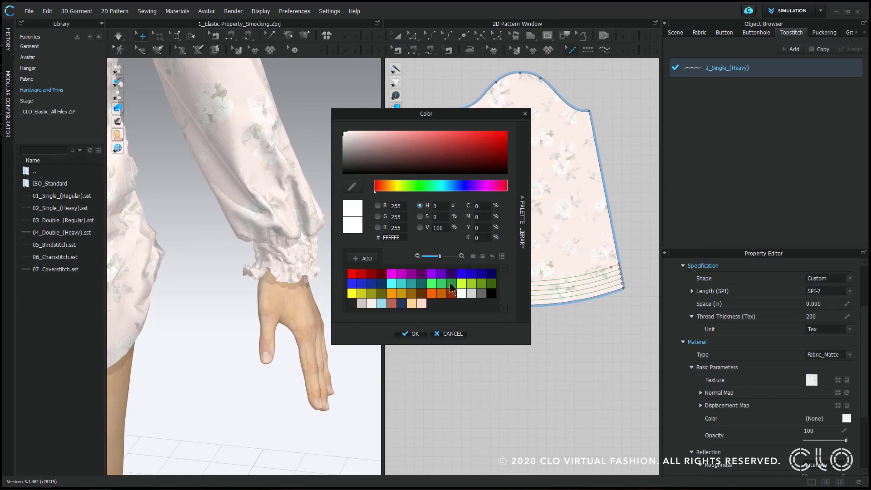
pyautogui.click(442, 274)
pyautogui.click(411, 333)
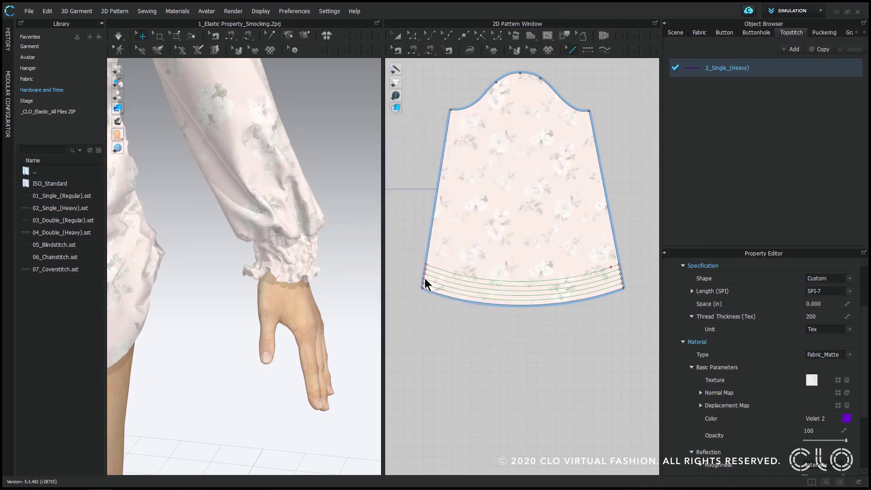
# - Topstitch all the smocking lines above the sleeve hem, using Segment Topstitch for the lower lines and Free Topstitch for the uppermost one
pyautogui.click(588, 50)
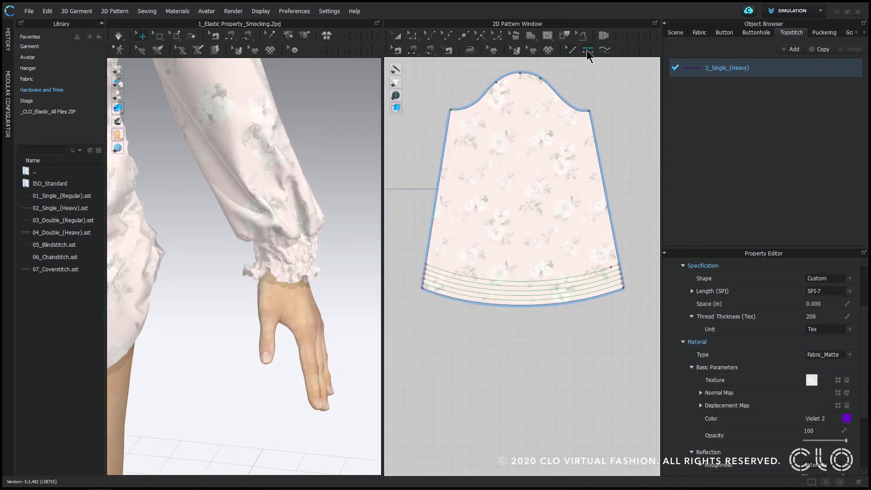
pyautogui.click(593, 291)
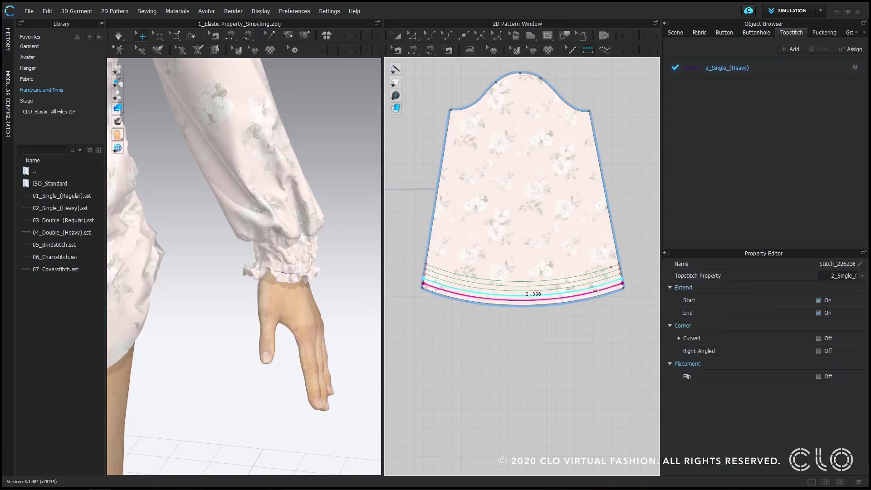
pyautogui.click(590, 286)
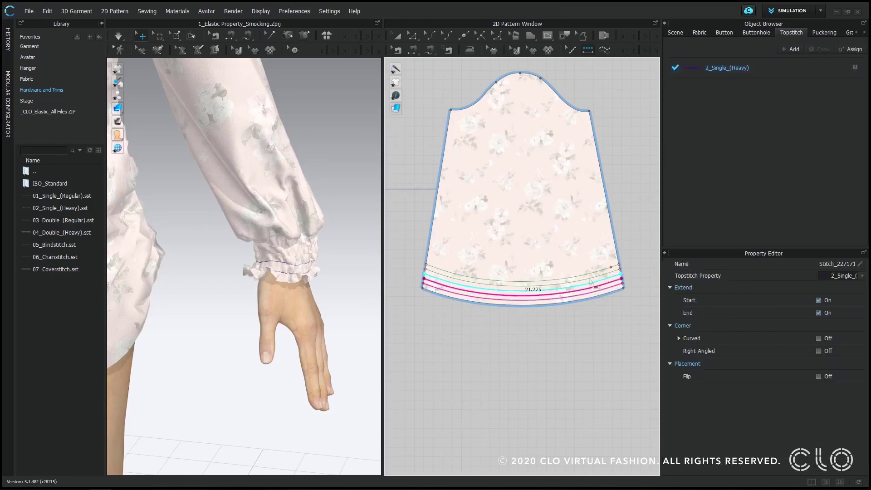
pyautogui.click(588, 282)
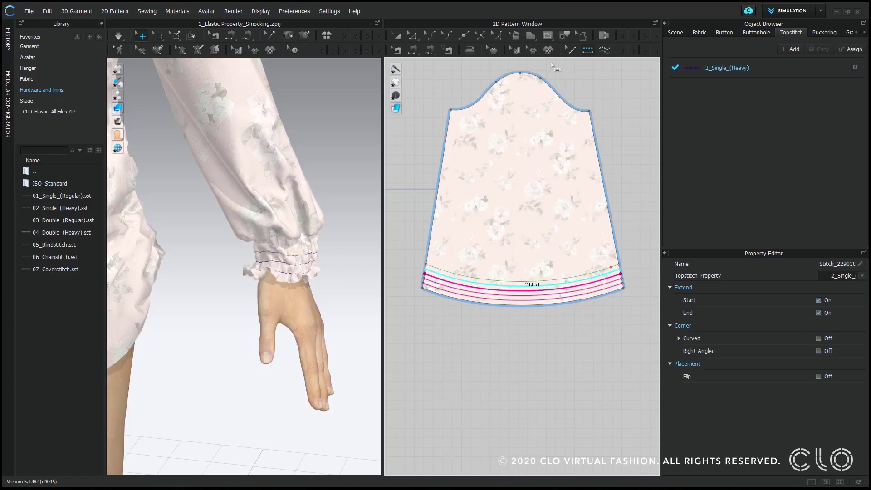
pyautogui.click(604, 50)
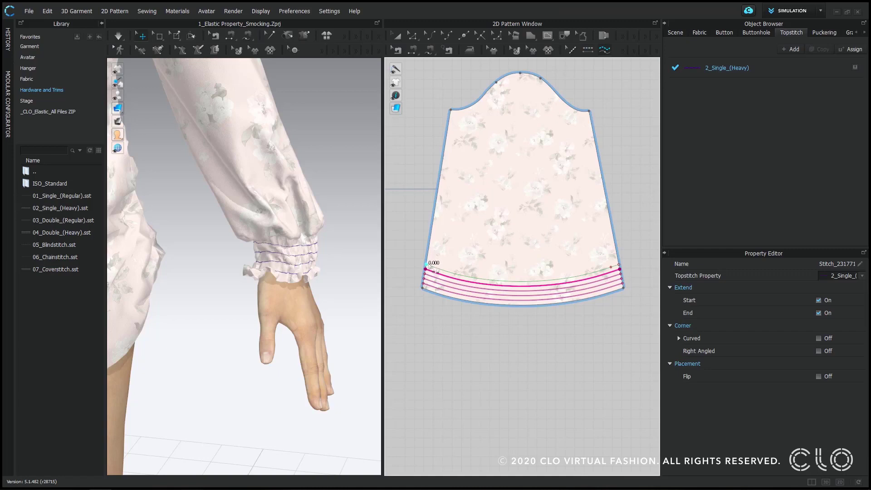
pyautogui.click(426, 265)
# - Simulate the garment and inspect the topstitched sleeve cuff
pyautogui.click(119, 37)
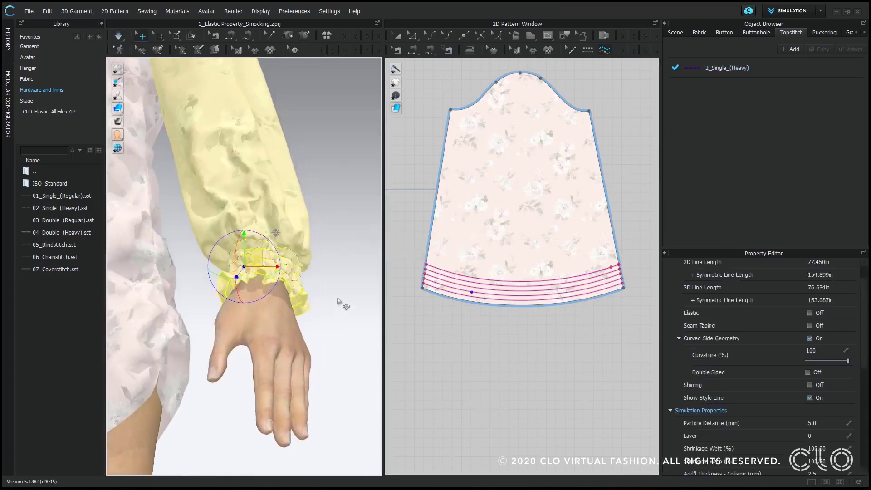
pyautogui.press('space')
pyautogui.click(337, 301)
pyautogui.moveTo(337, 301); pyautogui.dragTo(308, 309, button='right')
pyautogui.moveTo(283, 328); pyautogui.dragTo(295, 343, button='middle')
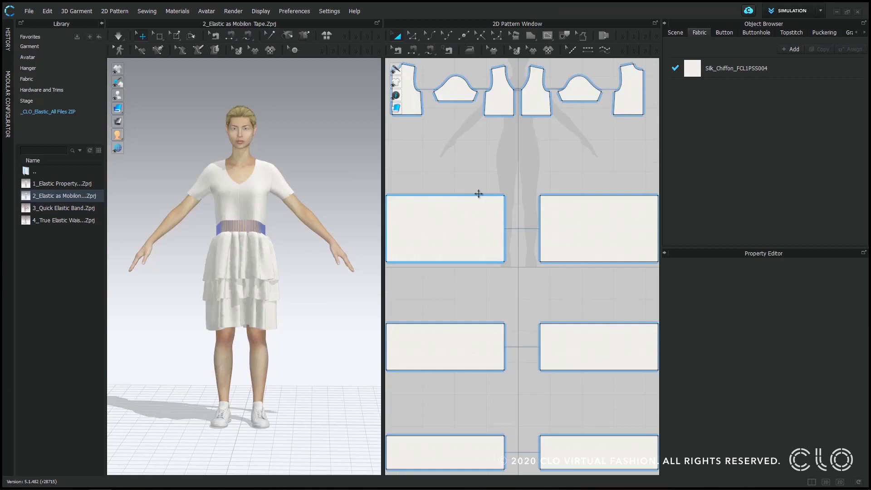
# - Simulate the tiered dress in the 2_Elastic as Mobilon Tape project with the library hidden, and stop the simulation
pyautogui.click(119, 36)
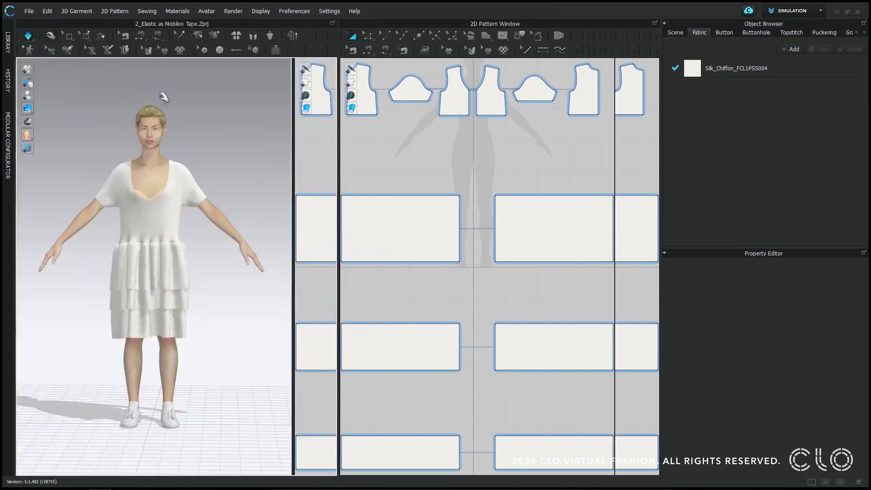
pyautogui.click(101, 23)
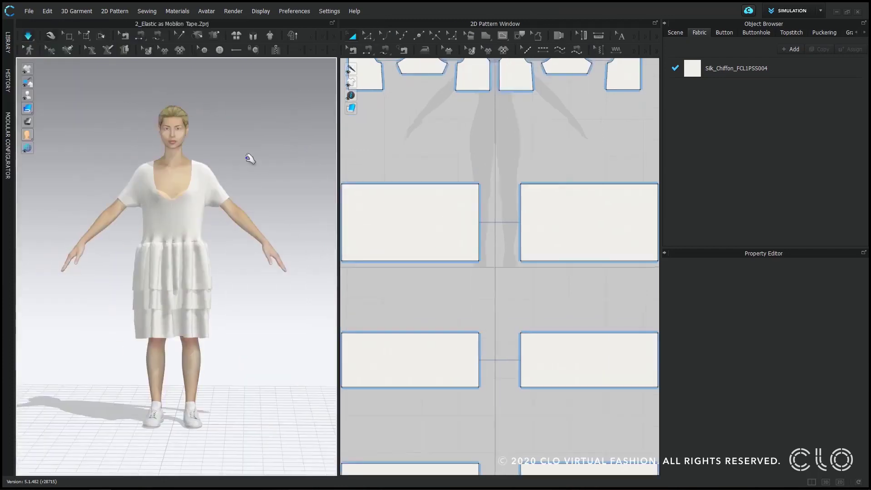
pyautogui.moveTo(248, 158); pyautogui.dragTo(265, 165, button='right')
pyautogui.click(32, 34)
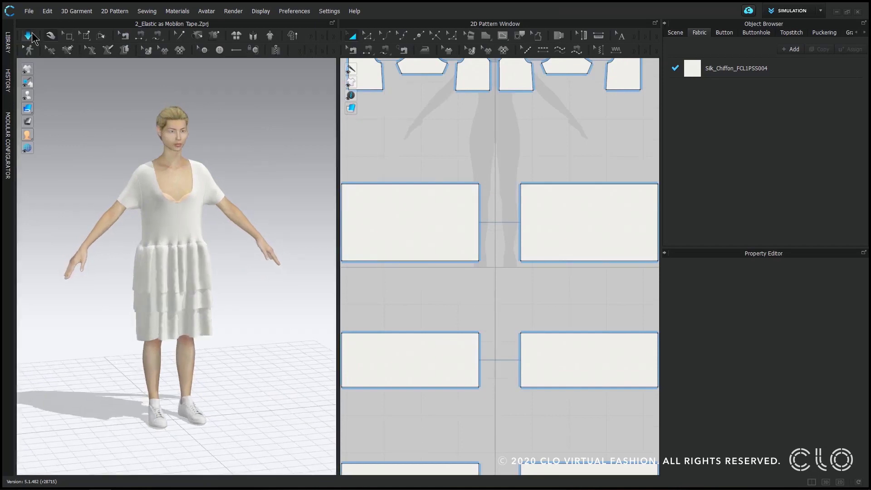
# - Turn on elastic with a ratio of 100 for the bodice's neckline and armhole edges, and simulate the dress
pyautogui.click(367, 35)
pyautogui.scroll(-2, 519, 151)
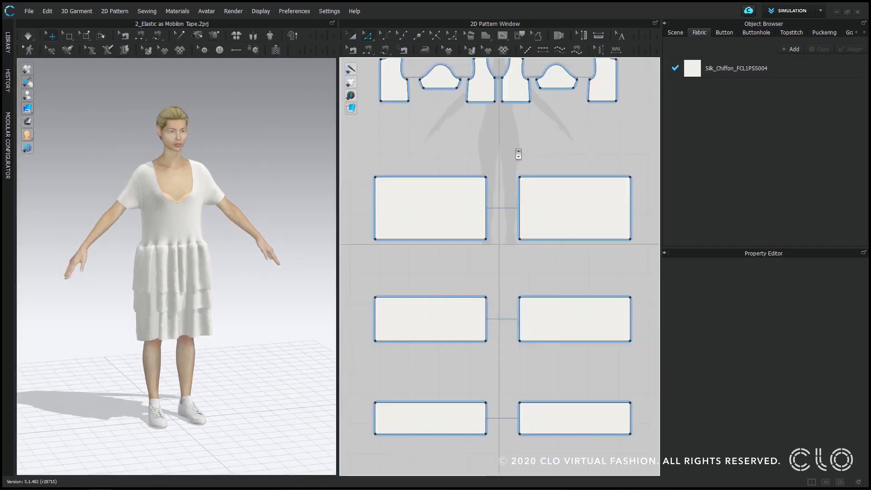
pyautogui.moveTo(518, 151); pyautogui.dragTo(508, 282, button='middle')
pyautogui.scroll(3, 479, 219)
pyautogui.click(479, 220)
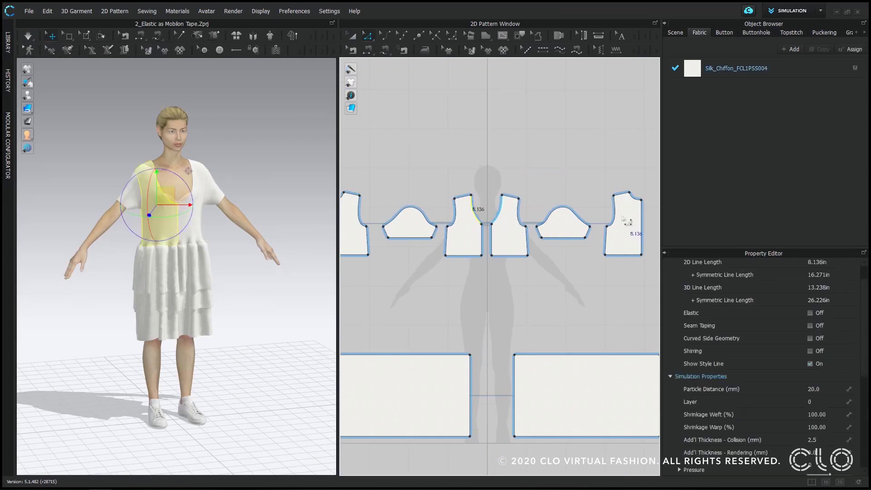
pyautogui.keyDown('shift'); pyautogui.click(619, 220); pyautogui.keyUp('shift')
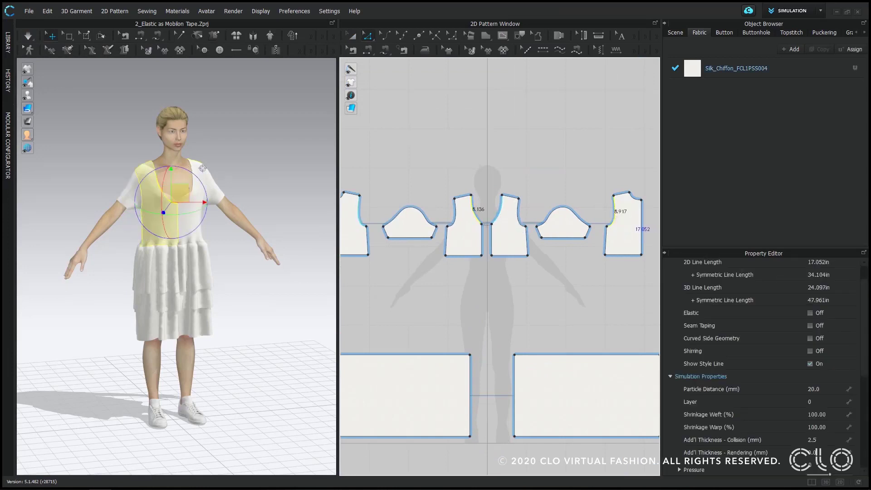
pyautogui.keyDown('shift'); pyautogui.click(522, 215); pyautogui.keyUp('shift')
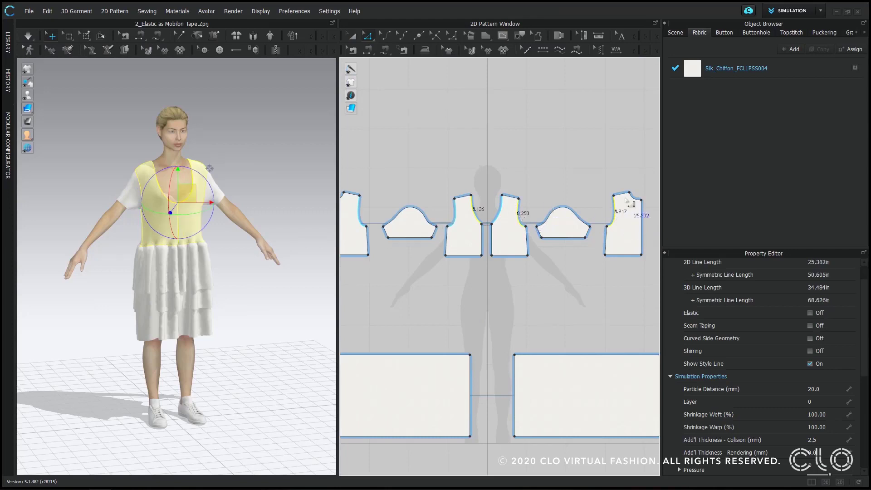
pyautogui.keyDown('shift'); pyautogui.click(635, 196); pyautogui.keyUp('shift')
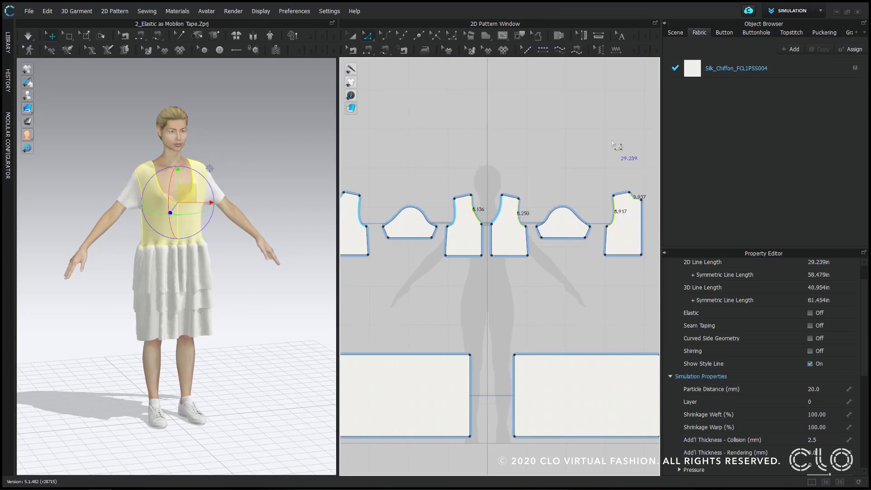
pyautogui.click(811, 313)
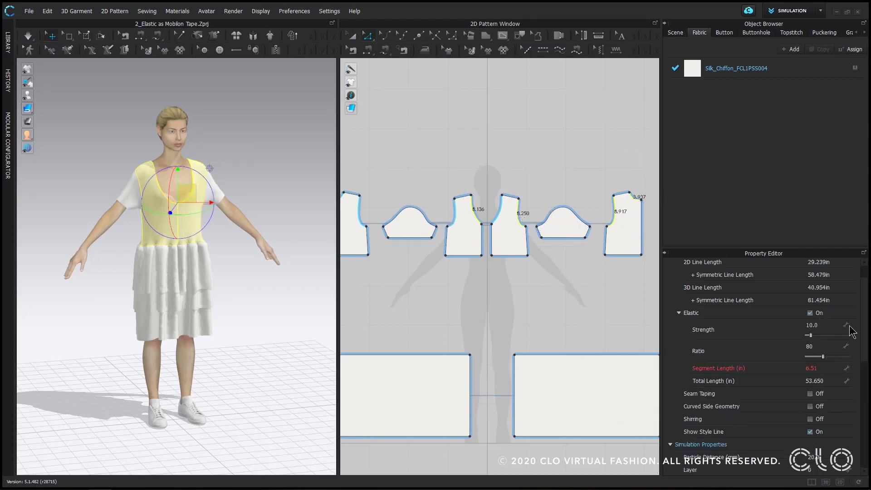
pyautogui.click(823, 347)
pyautogui.press('Return')
pyautogui.click(287, 147)
pyautogui.press('space')
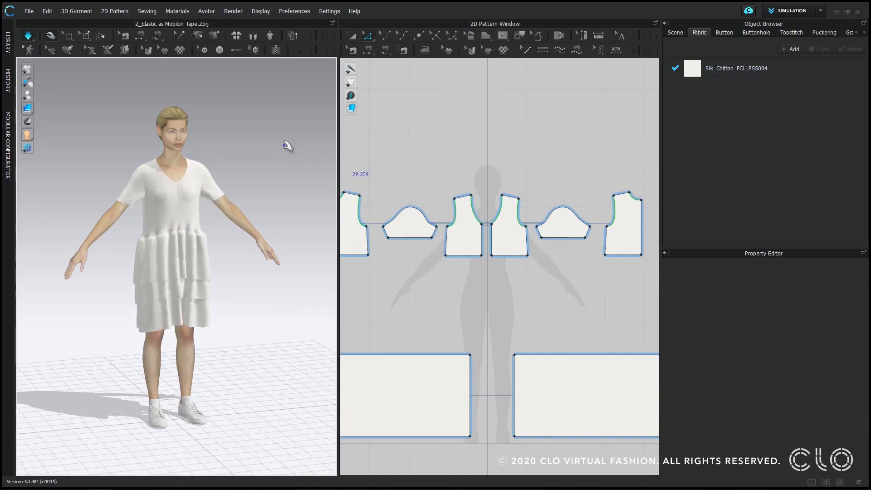
# - Turn on elastic for the waist edges of the front and back bodice patterns and set the ratio to 100
pyautogui.click(469, 256)
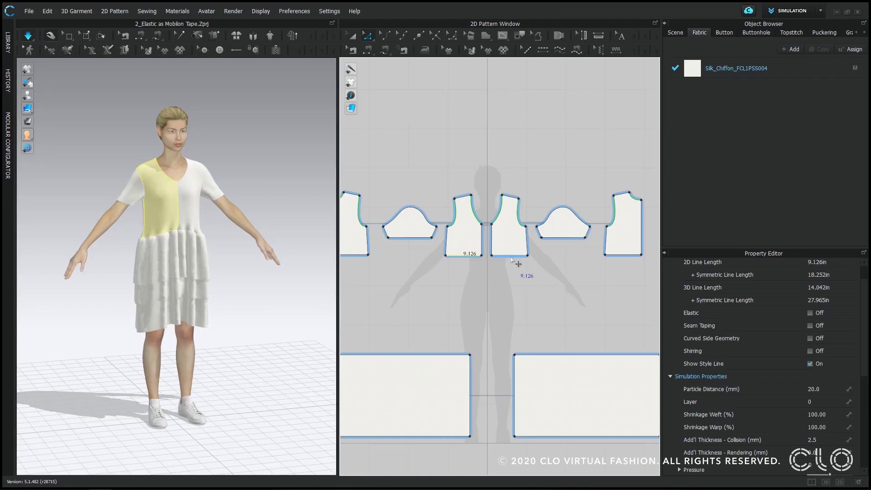
pyautogui.keyDown('shift'); pyautogui.click(633, 256); pyautogui.keyUp('shift')
pyautogui.click(810, 312)
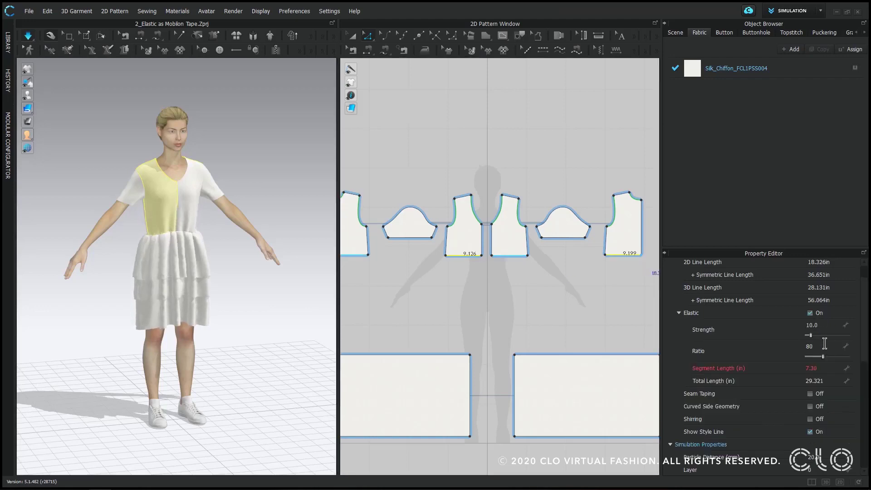
pyautogui.click(824, 344)
pyautogui.write('100')
pyautogui.press('Return')
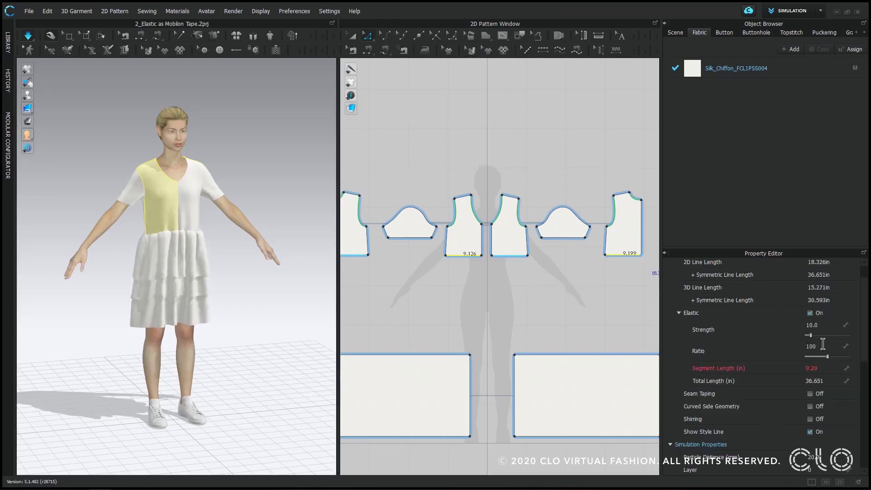
pyautogui.click(564, 309)
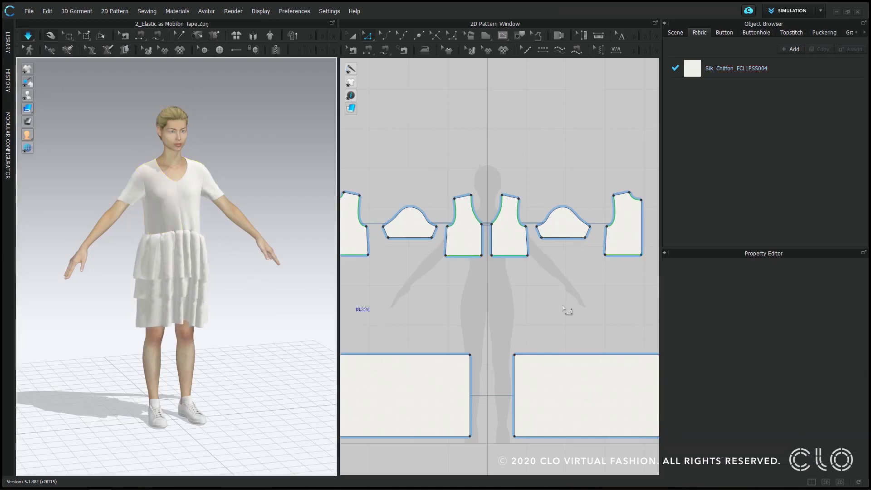
# - Review the elastic settings of the front neckline and armhole, and inspect the simulated dress from the front
pyautogui.click(506, 222)
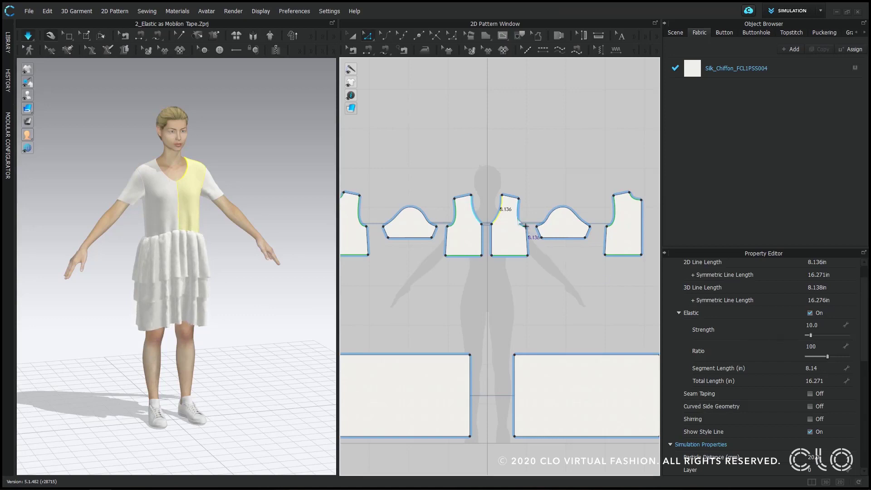
pyautogui.click(519, 219)
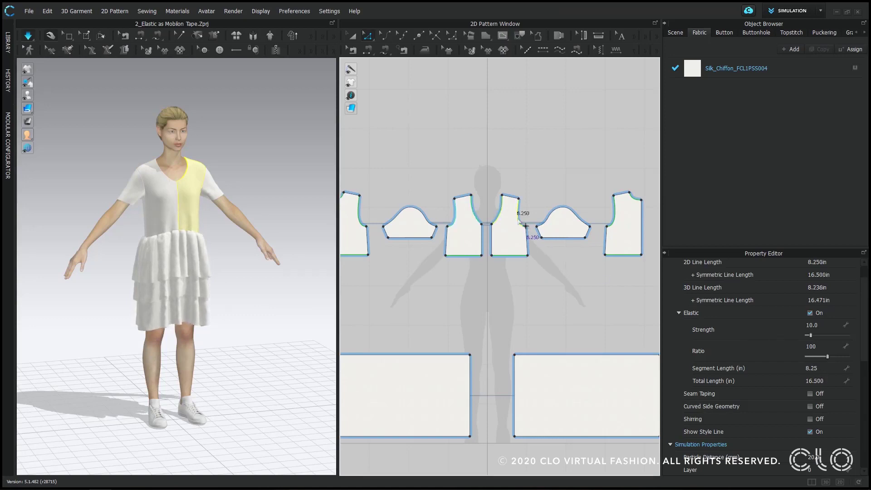
pyautogui.click(375, 314)
pyautogui.moveTo(205, 270); pyautogui.dragTo(238, 279, button='right')
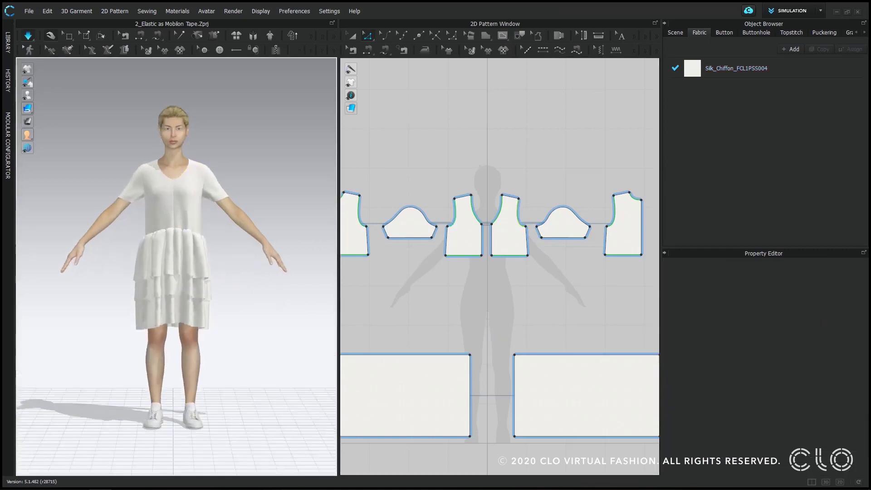
pyautogui.moveTo(238, 279); pyautogui.dragTo(233, 288, button='middle')
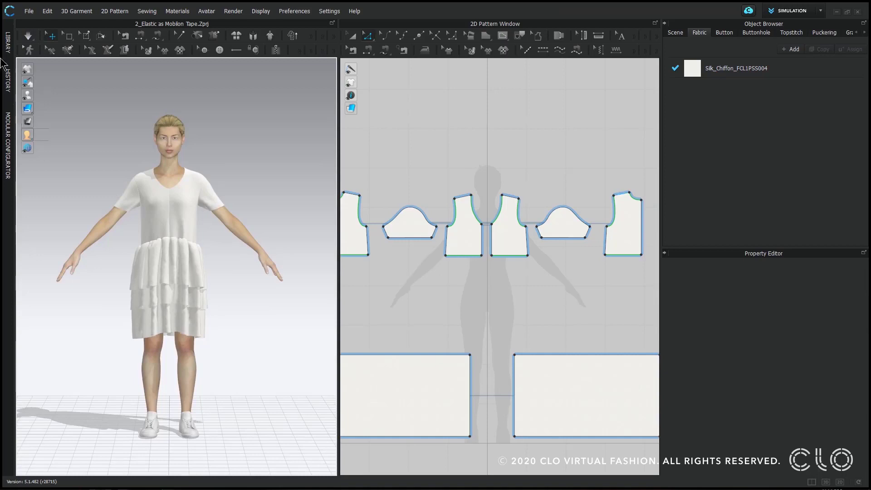
# - Open the 3_Quick Elastic Band.Zprj project from the library and hide the library
pyautogui.click(7, 42)
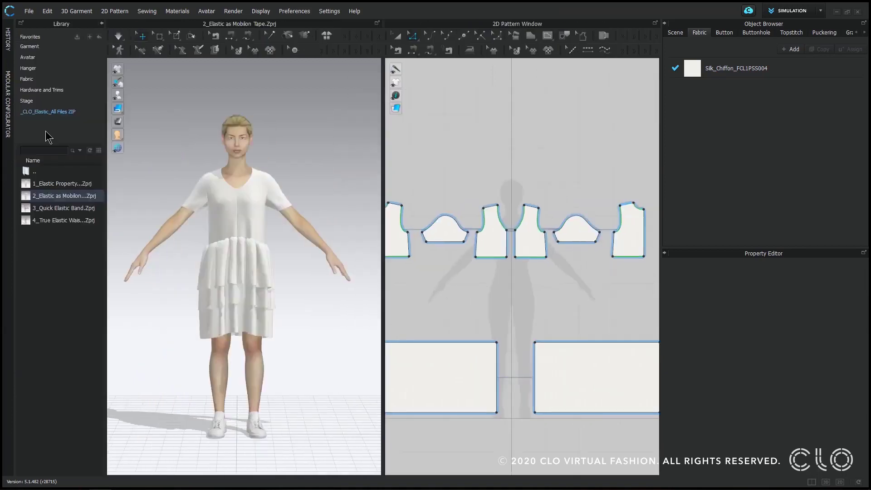
pyautogui.doubleClick(82, 210)
pyautogui.click(427, 319)
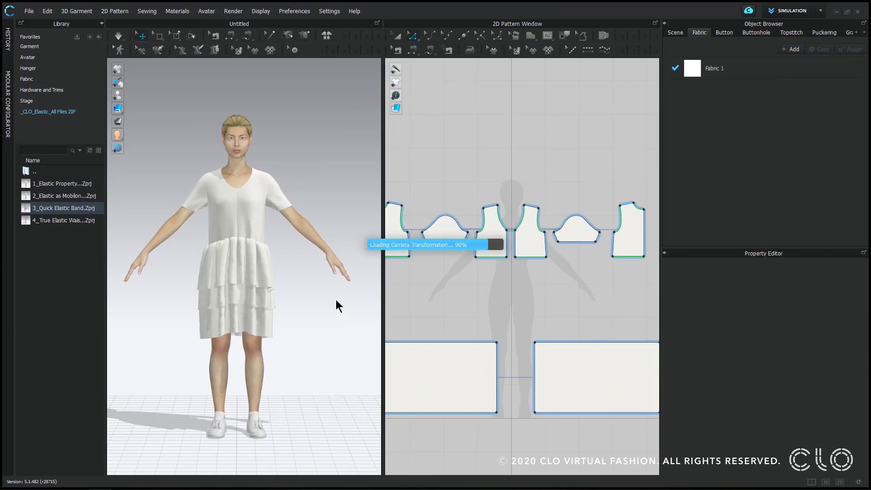
pyautogui.click(101, 24)
# - Move all the shorts and waistband patterns up together beside the avatar's upper body in the 3D window
pyautogui.click(462, 268)
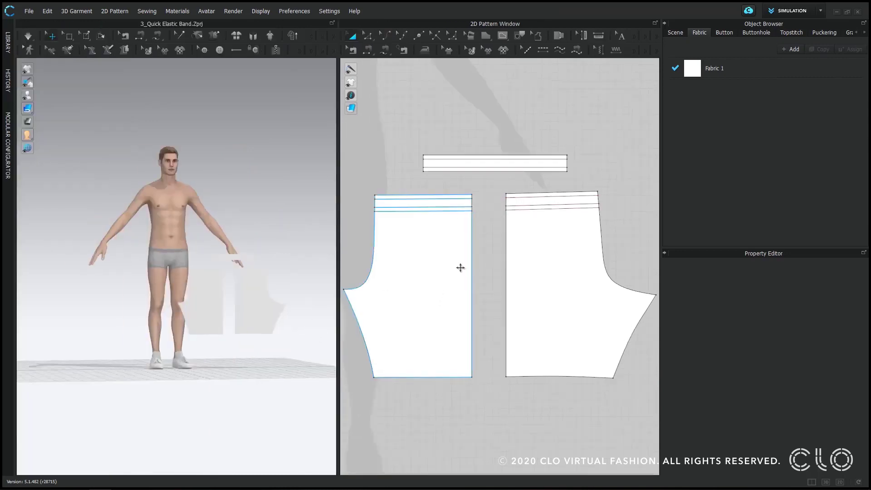
pyautogui.moveTo(292, 295); pyautogui.dragTo(256, 286, button='right')
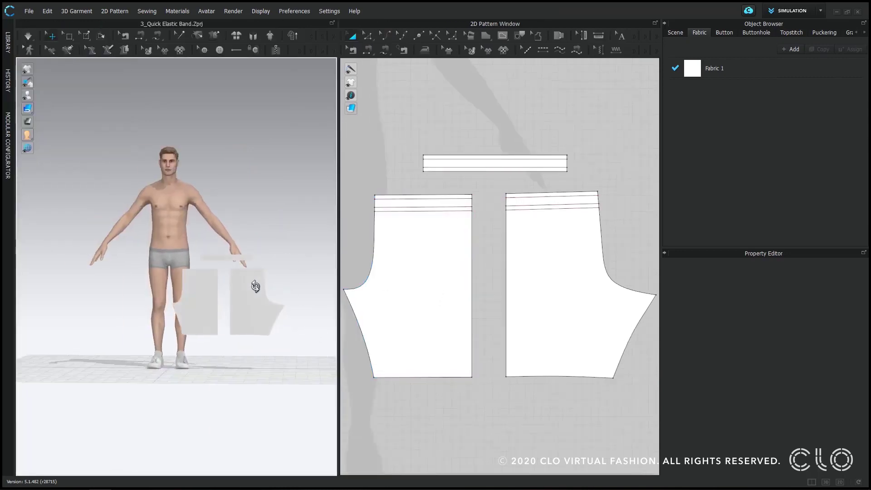
pyautogui.scroll(-5, 572, 296)
pyautogui.moveTo(437, 198); pyautogui.dragTo(628, 361)
pyautogui.moveTo(260, 317); pyautogui.dragTo(309, 222)
pyautogui.click(268, 314)
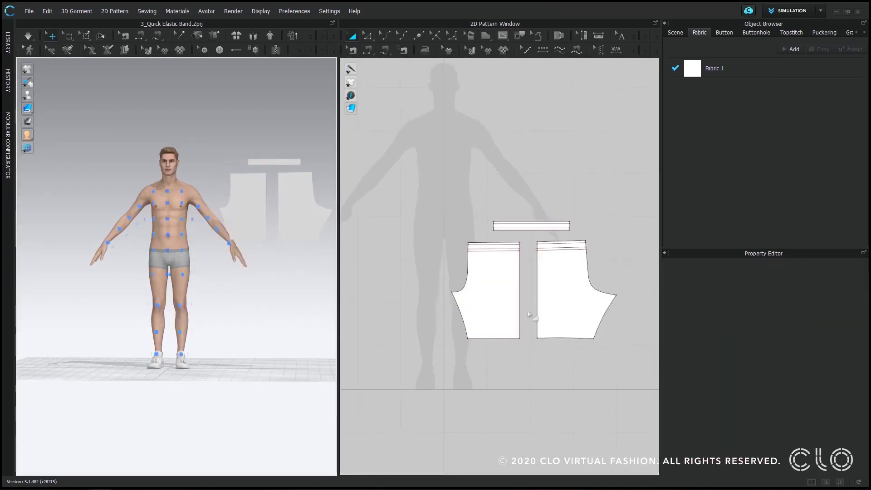
# - Show the avatar's arrangement points and wrap the waistband pattern around the left side of the waist
pyautogui.click(500, 285)
pyautogui.hotkey('shift', 'f')
pyautogui.scroll(3, 204, 280)
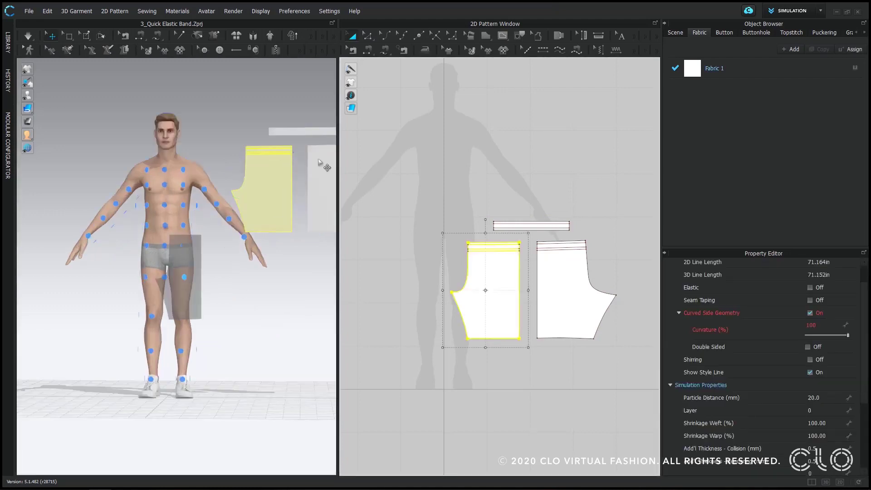
pyautogui.click(292, 129)
pyautogui.moveTo(189, 253); pyautogui.dragTo(164, 247, button='right')
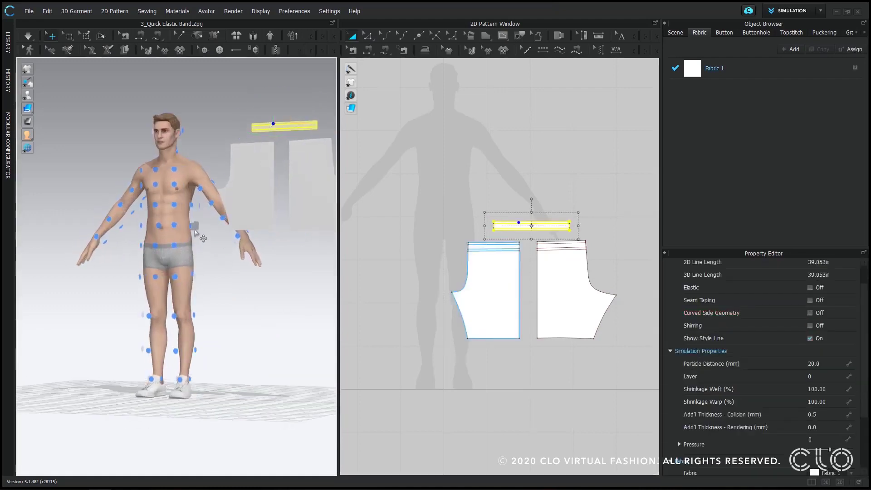
pyautogui.click(190, 229)
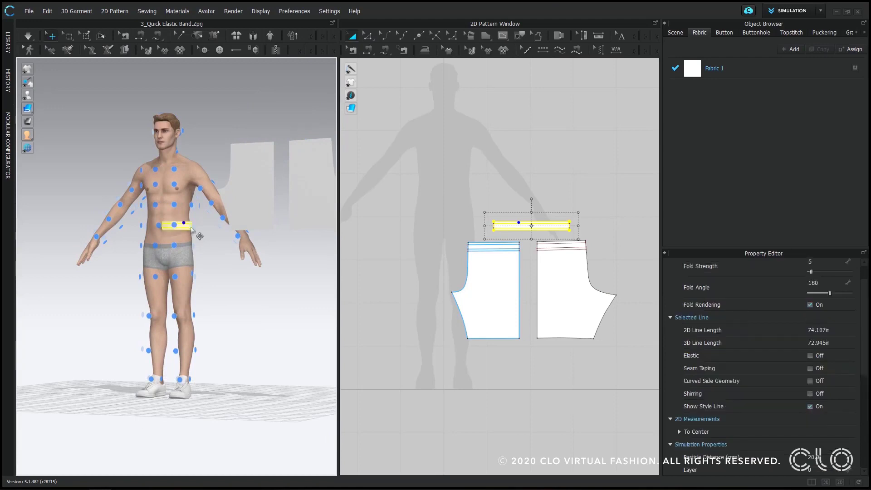
# - Arrange the front shorts pattern on the avatar's front left hip arrangement point
pyautogui.moveTo(216, 262)
pyautogui.mouseDown(button='right')
pyautogui.moveTo(227, 261)
pyautogui.moveTo(216, 259)
pyautogui.mouseUp(button='right')
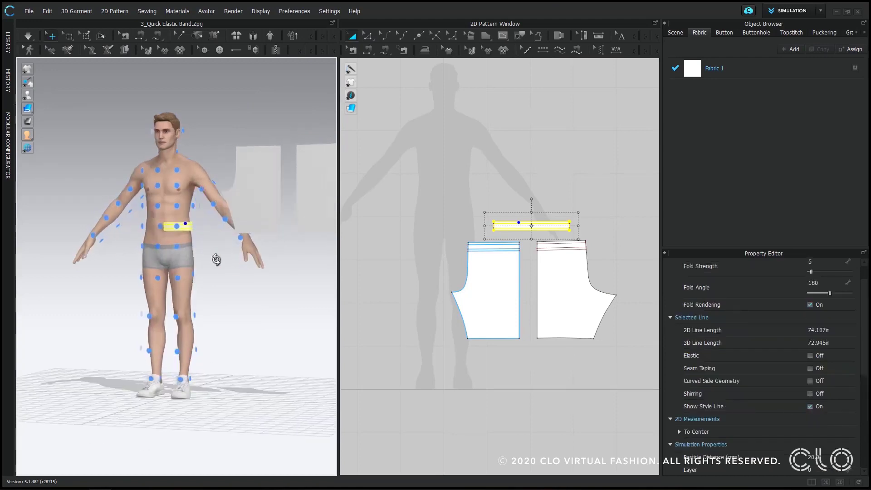
pyautogui.click(269, 217)
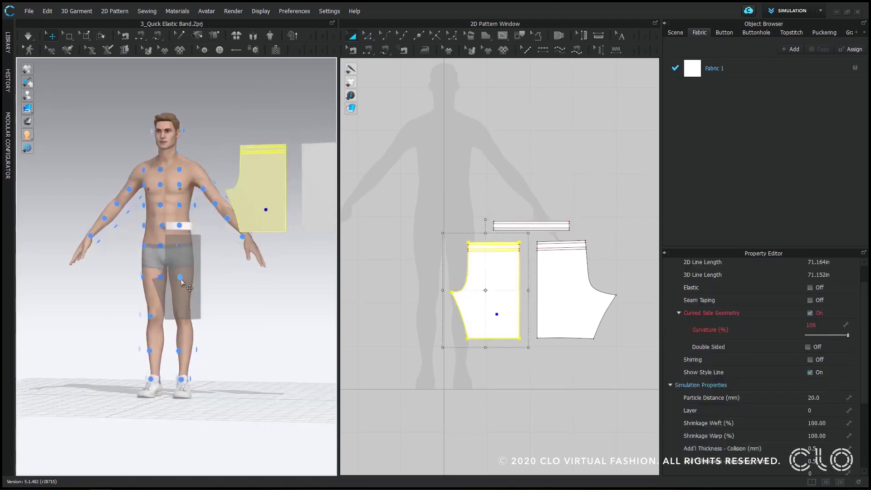
pyautogui.click(183, 253)
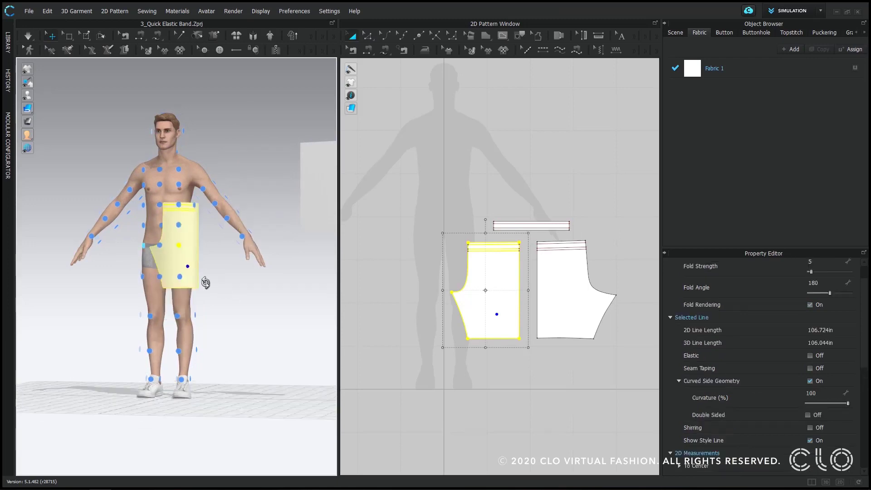
# - Arrange the back shorts pattern on the avatar's back left hip arrangement point and deselect it
pyautogui.moveTo(183, 253); pyautogui.dragTo(211, 204, button='right')
pyautogui.click(206, 191)
pyautogui.moveTo(258, 269); pyautogui.dragTo(162, 259, button='right')
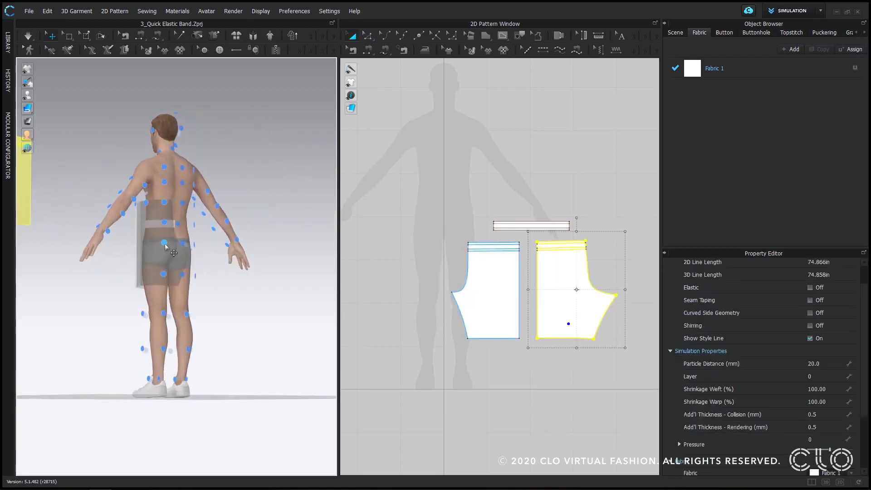
pyautogui.click(182, 334)
pyautogui.click(119, 332)
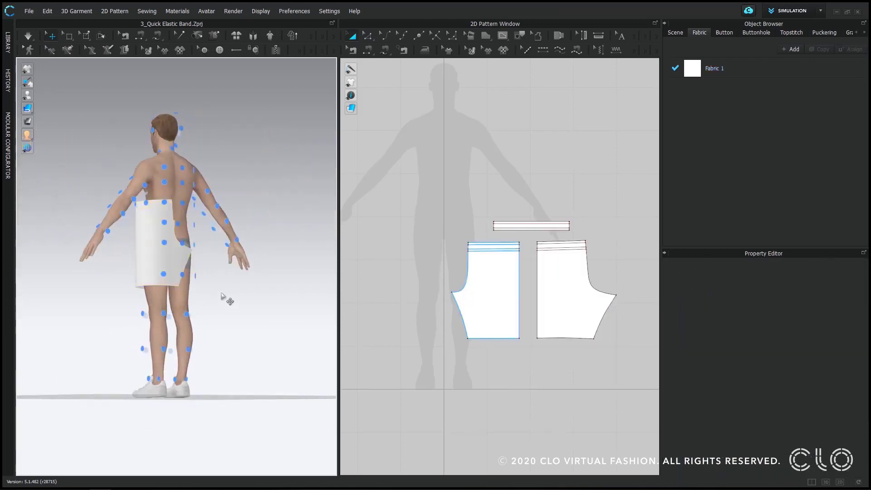
# - Create linked symmetric copies of the waistband, front and back patterns and place them beside the originals in the 2D window
pyautogui.press('2')
pyautogui.scroll(-4, 449, 259)
pyautogui.moveTo(427, 214); pyautogui.dragTo(575, 338)
pyautogui.rightClick(471, 280)
pyautogui.click(506, 131)
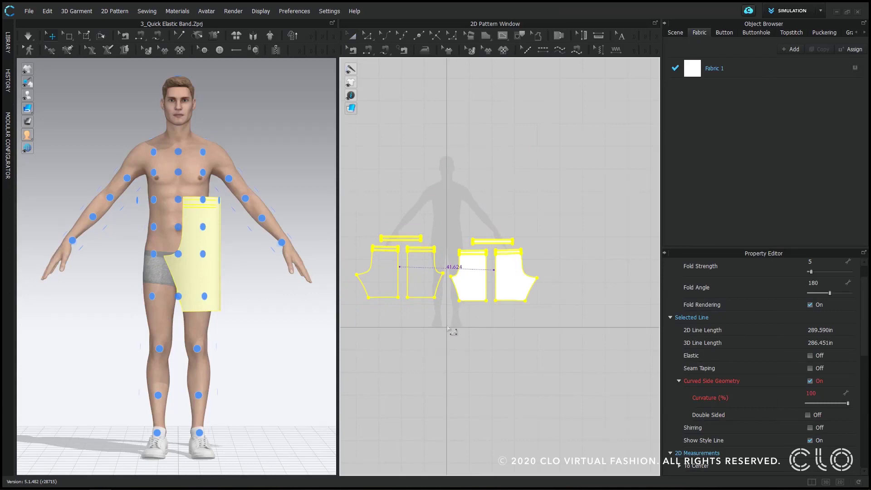
pyautogui.click(448, 327)
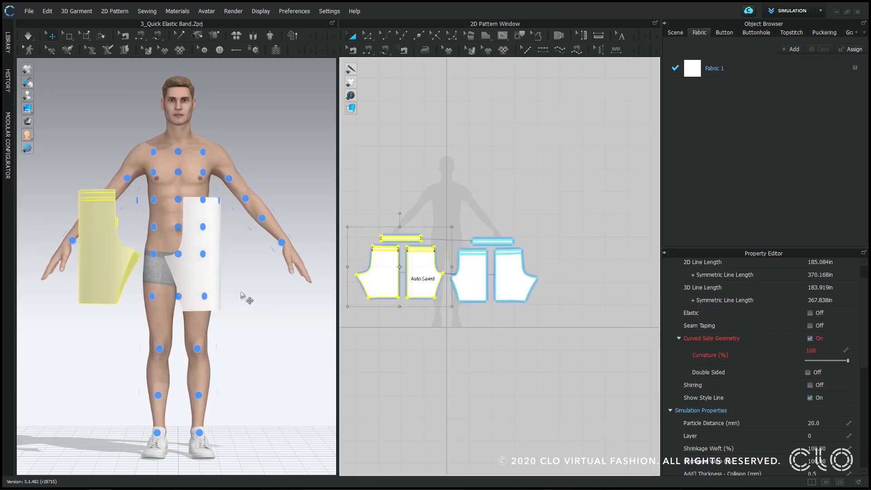
pyautogui.click(441, 352)
# - Segment-sew the inseams and side seams between the front and back shorts patterns
pyautogui.press('m')
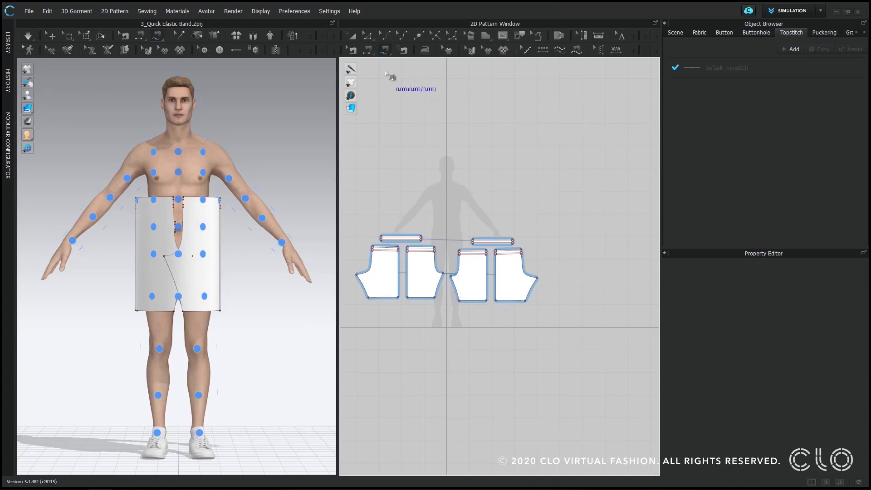
pyautogui.click(368, 51)
pyautogui.click(459, 300)
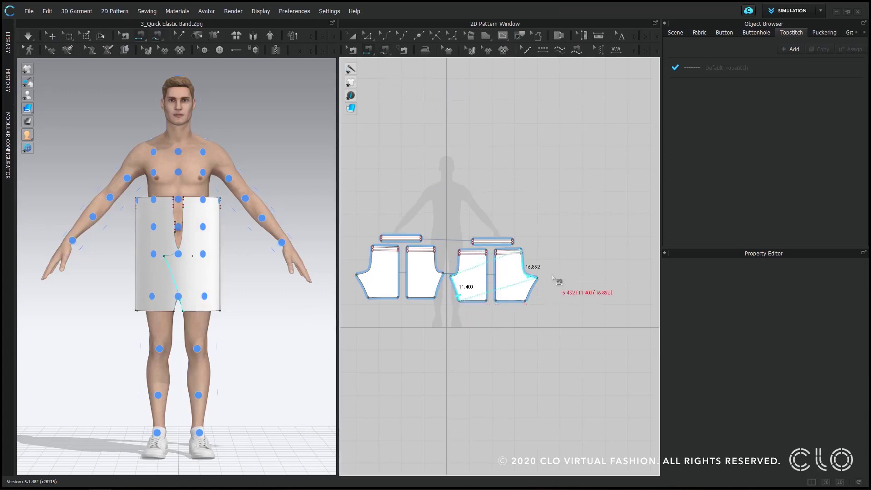
pyautogui.click(527, 294)
pyautogui.click(486, 284)
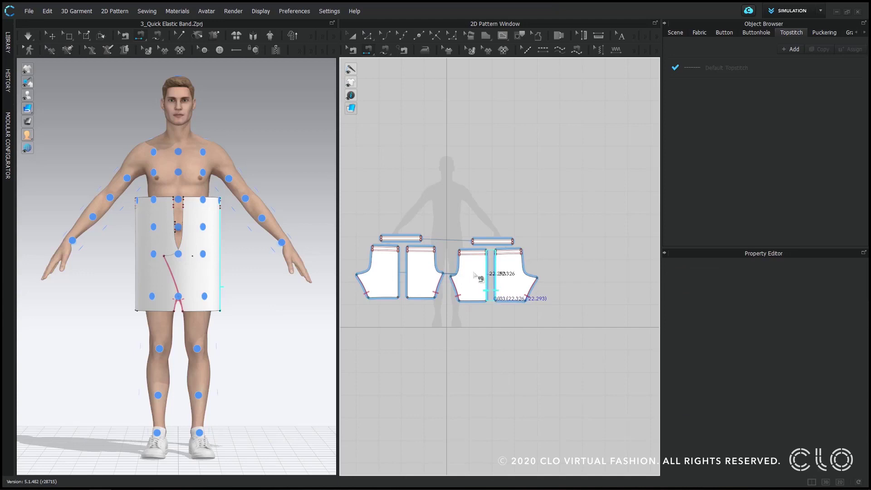
# - Segment-sew the front rise and the back rise to their counterparts on the mirrored shorts patterns
pyautogui.click(459, 273)
pyautogui.click(440, 272)
pyautogui.click(526, 272)
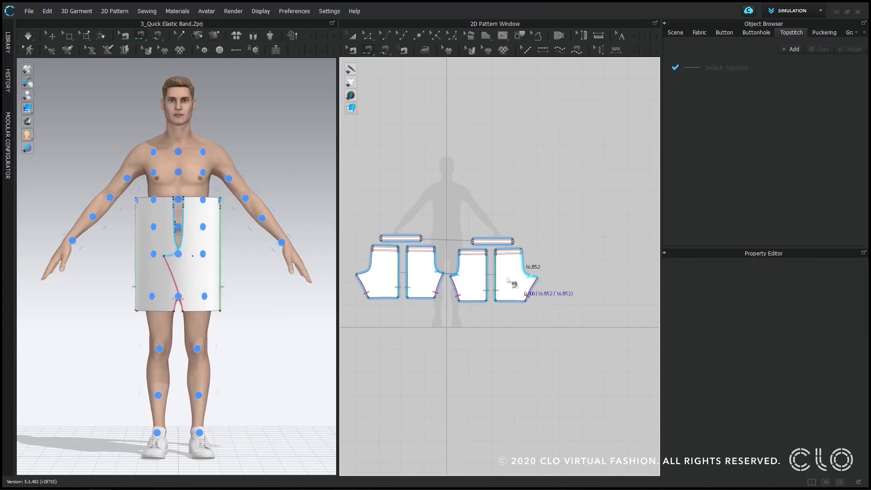
pyautogui.click(370, 268)
# - Sew the waistband's top edge to the combined top edges of the front and back shorts patterns
pyautogui.scroll(3, 491, 245)
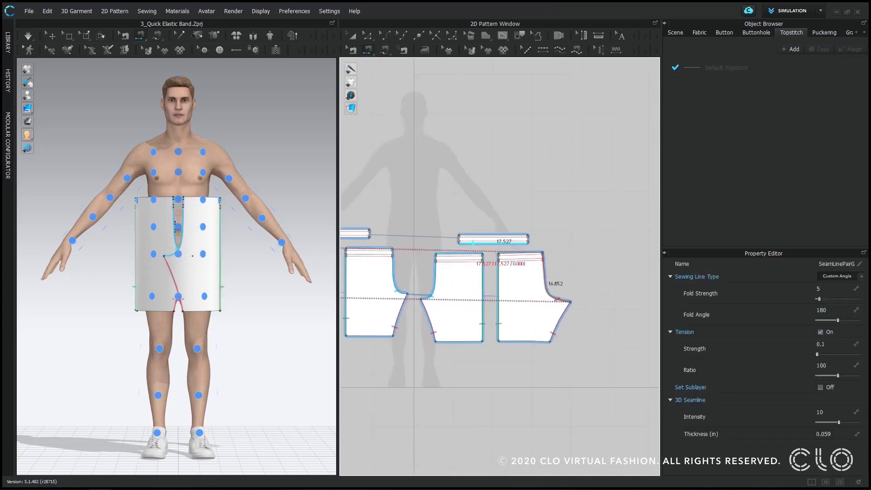
pyautogui.scroll(3, 468, 251)
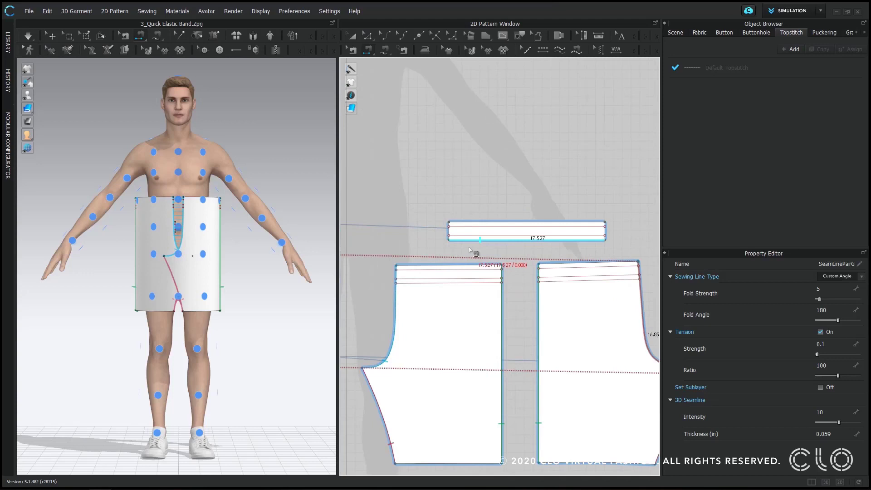
pyautogui.scroll(2, 469, 200)
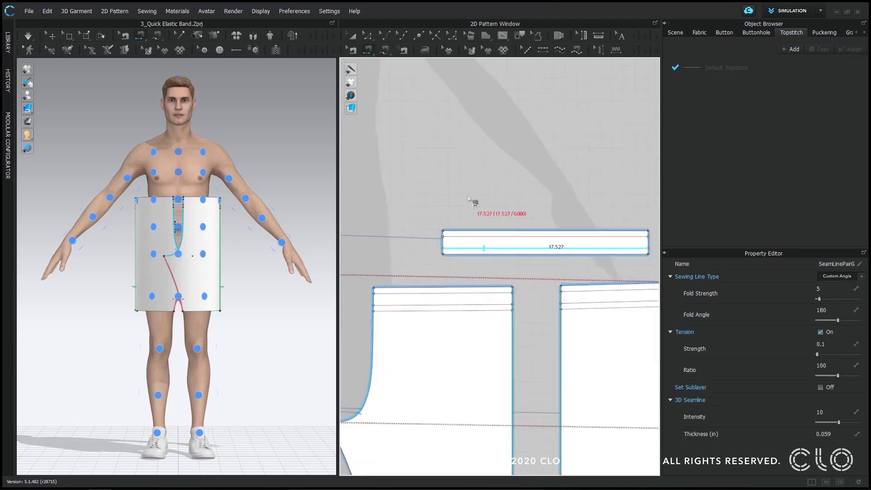
pyautogui.click(464, 230)
pyautogui.scroll(-1, 408, 262)
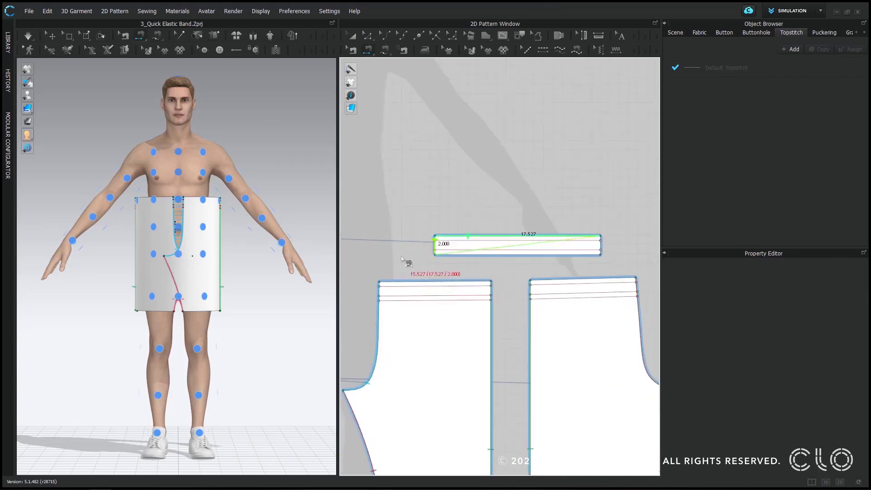
pyautogui.keyDown('shift'); pyautogui.click(396, 278); pyautogui.keyUp('shift')
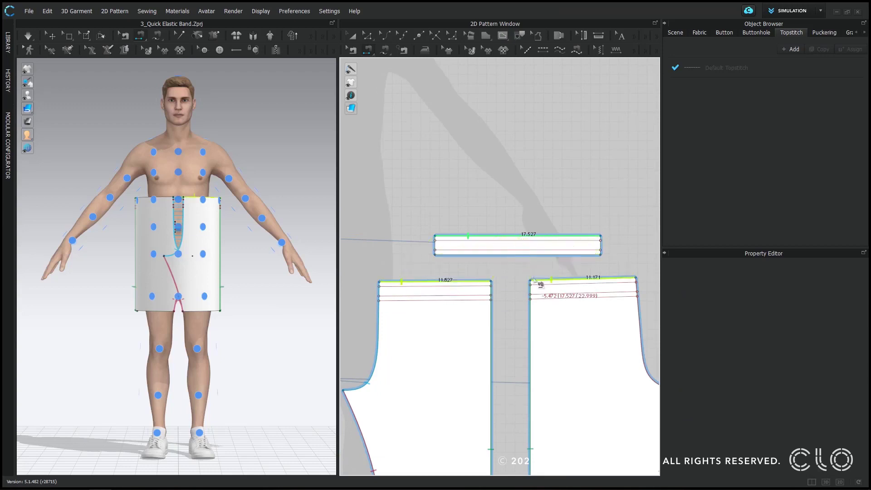
pyautogui.keyDown('shift'); pyautogui.click(534, 280); pyautogui.keyUp('shift')
pyautogui.click(456, 239)
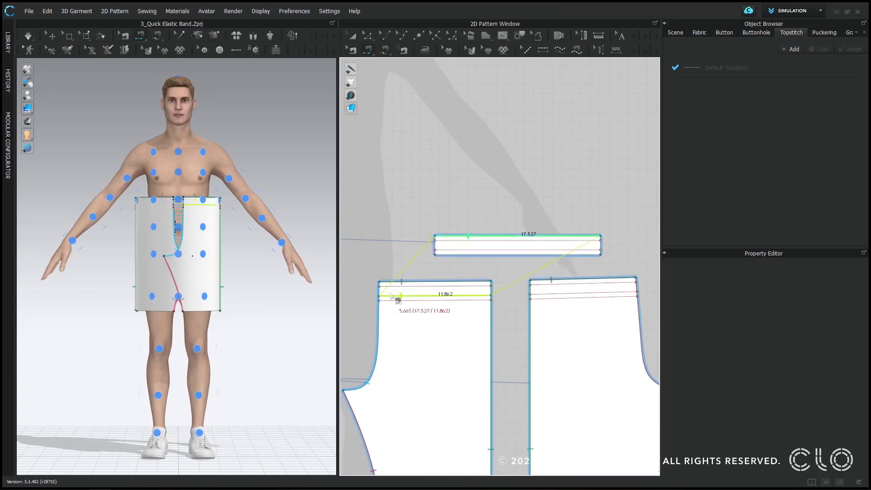
pyautogui.keyDown('shift'); pyautogui.click(392, 289); pyautogui.keyUp('shift')
pyautogui.keyDown('shift'); pyautogui.click(537, 285); pyautogui.keyUp('shift')
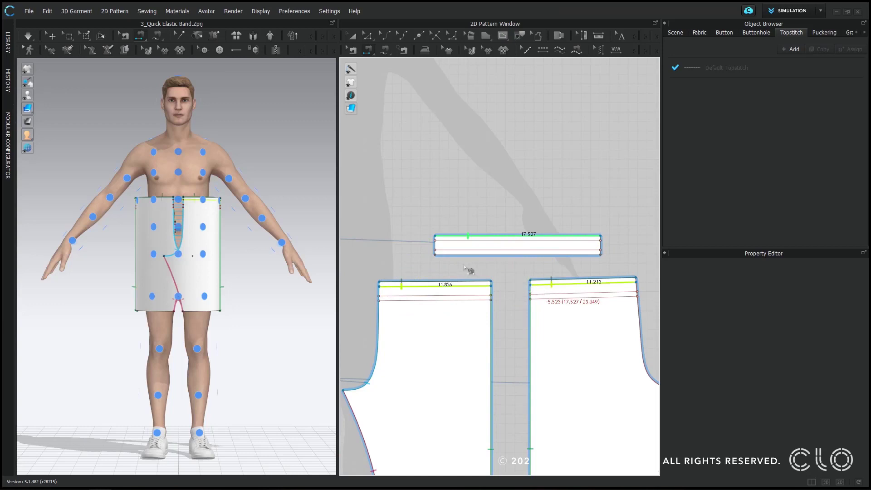
pyautogui.click(454, 255)
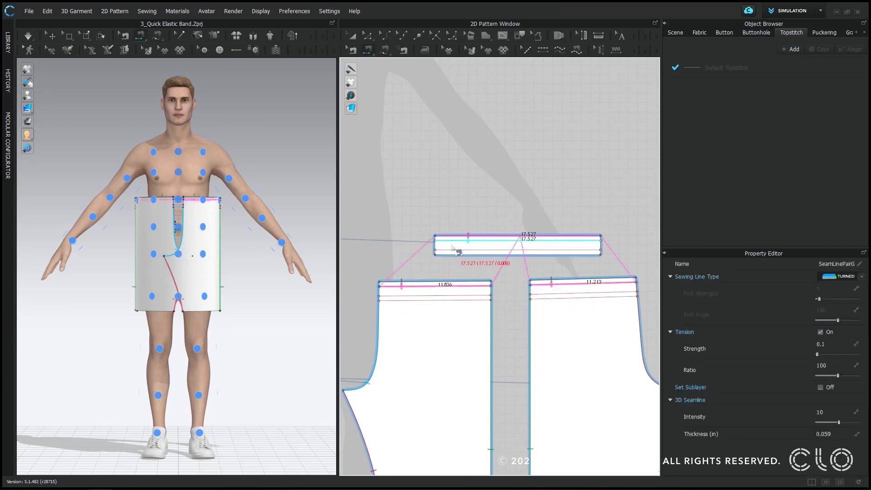
# - Sew the waistband's upper and lower internal lines to the first and second internal lines of the front and back patterns
pyautogui.click(453, 241)
pyautogui.keyDown('shift'); pyautogui.click(410, 287); pyautogui.keyUp('shift')
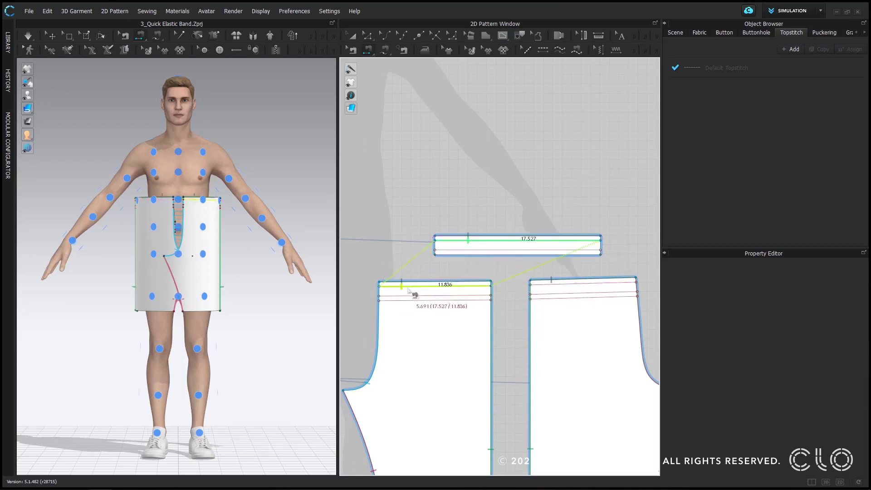
pyautogui.keyDown('shift'); pyautogui.click(547, 279); pyautogui.keyUp('shift')
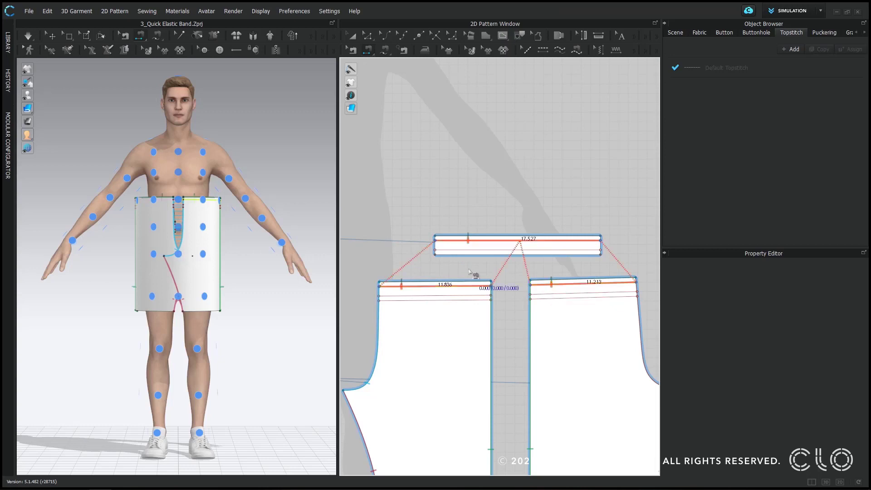
pyautogui.click(453, 254)
pyautogui.click(454, 250)
pyautogui.keyDown('shift'); pyautogui.click(402, 296); pyautogui.keyUp('shift')
pyautogui.keyDown('shift'); pyautogui.click(551, 293); pyautogui.keyUp('shift')
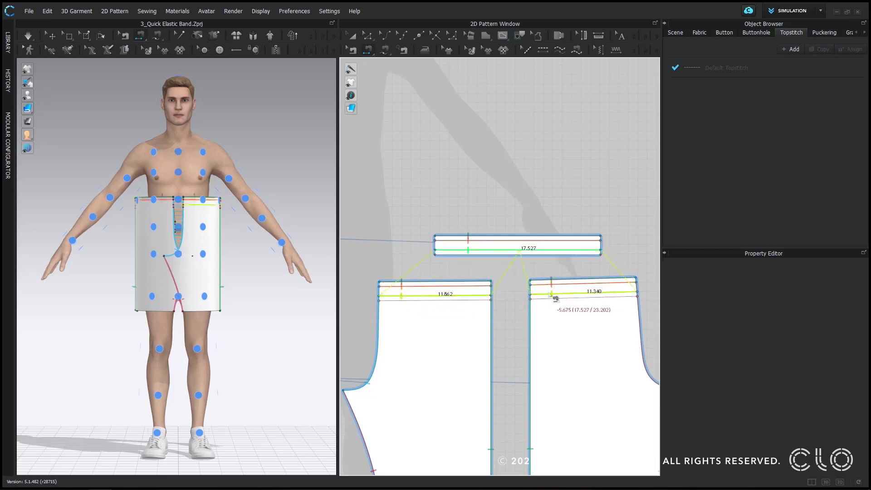
# - Sew the waistband's bottom edge to the lowest internal lines of the front and back patterns
pyautogui.click(446, 255)
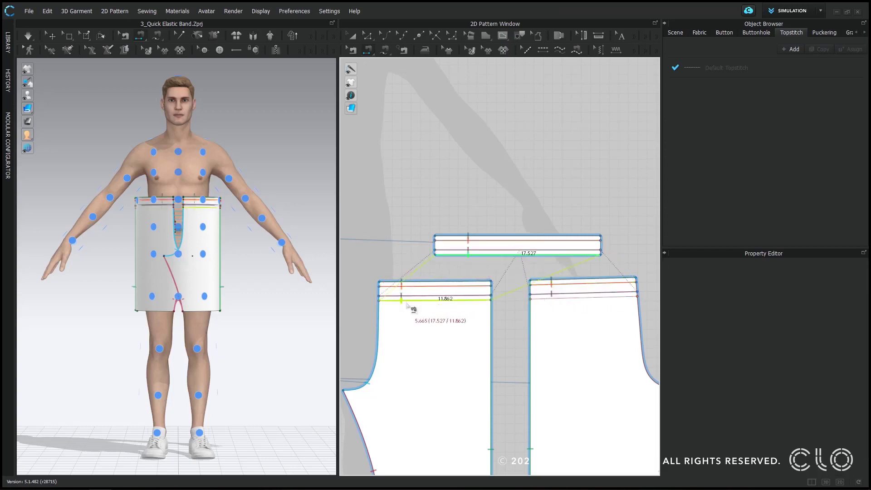
pyautogui.keyDown('shift'); pyautogui.click(406, 301); pyautogui.keyUp('shift')
pyautogui.keyDown('shift'); pyautogui.click(548, 299); pyautogui.keyUp('shift')
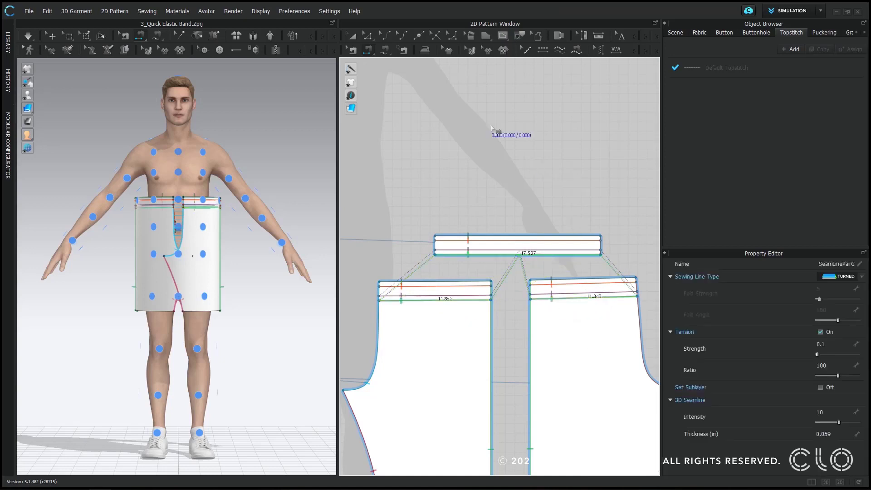
# - Set the sewing line type of the waistband's top edge seam to Turned
pyautogui.click(353, 50)
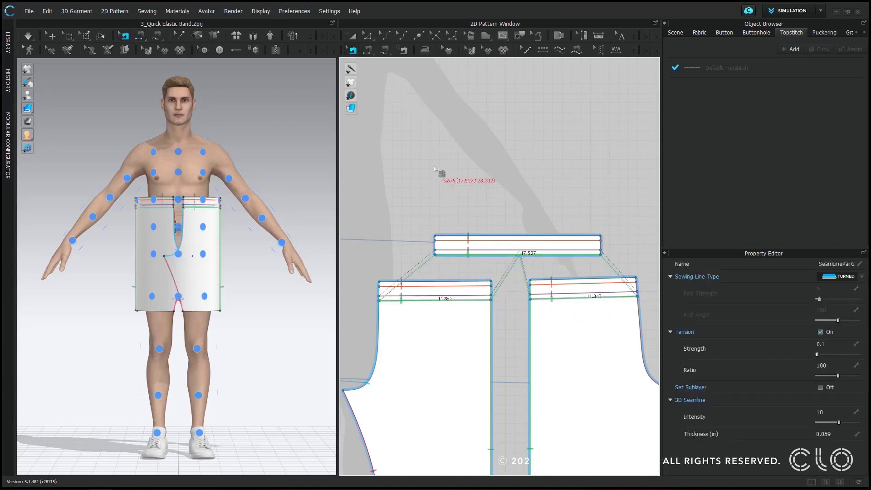
pyautogui.click(445, 236)
pyautogui.click(837, 276)
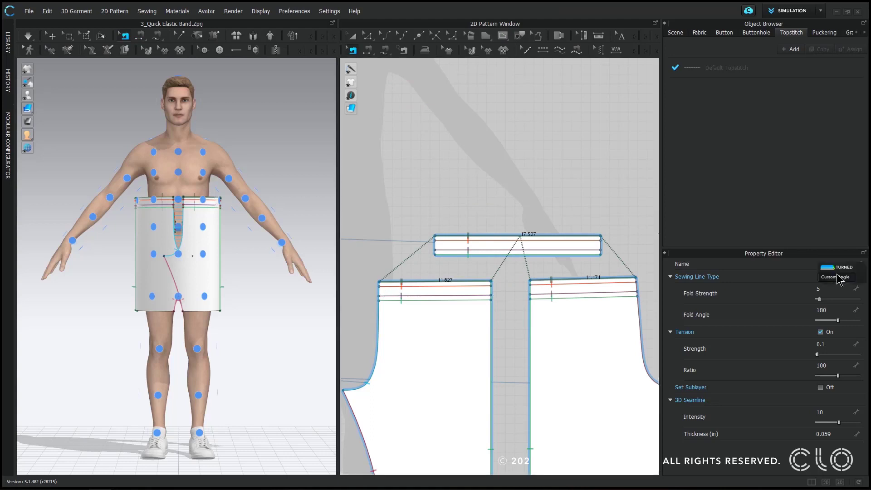
pyautogui.click(837, 269)
pyautogui.click(599, 206)
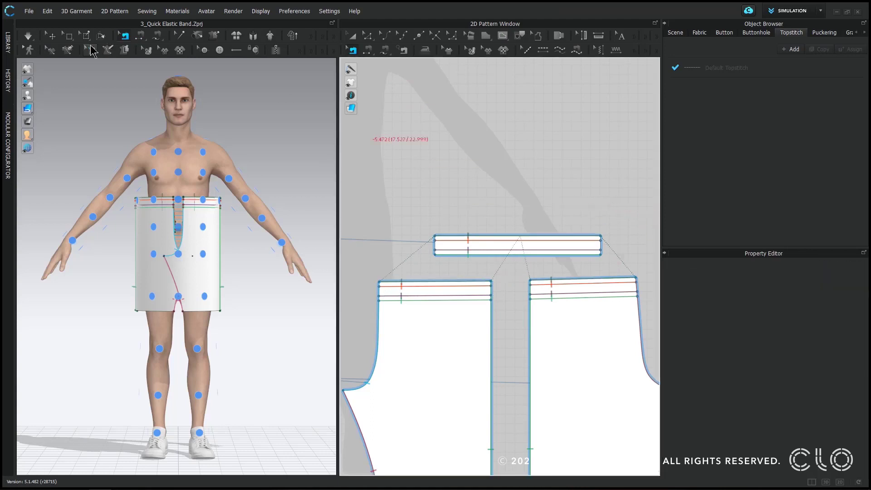
# - Simulate the shorts on the avatar without elastic, stop the simulation and undo the draping
pyautogui.click(27, 37)
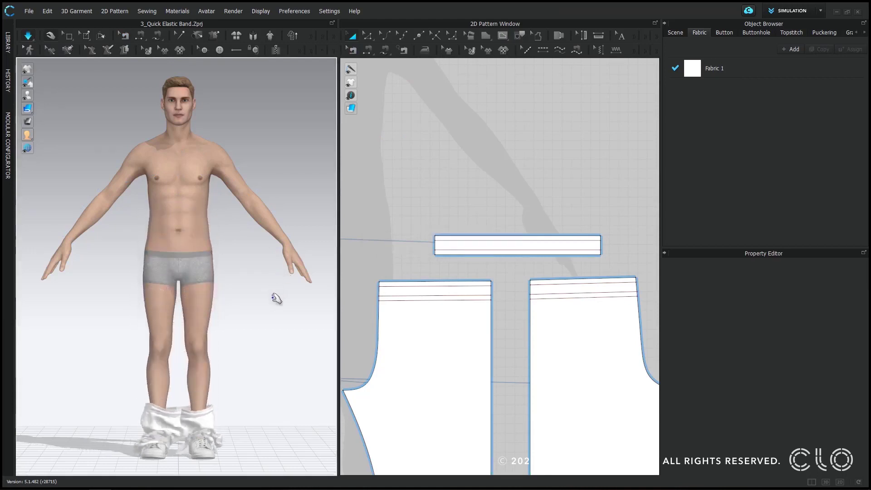
pyautogui.press('space')
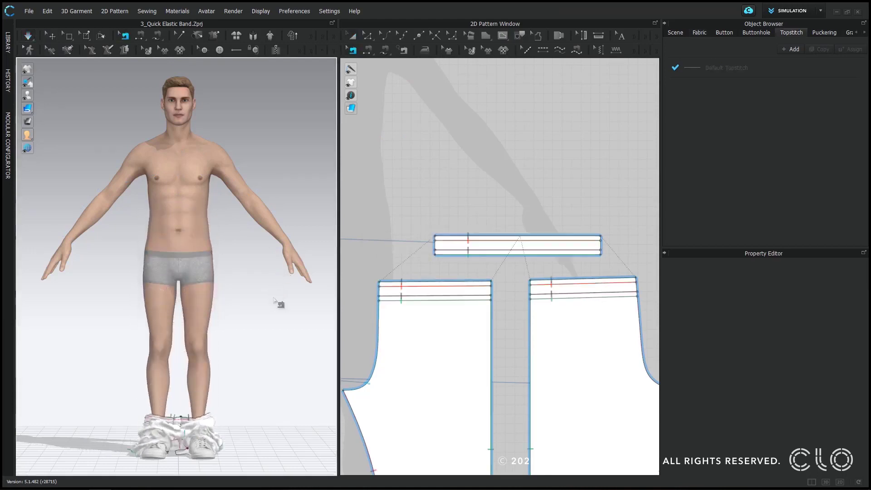
pyautogui.hotkey('ctrl', 'z')
# - Turn on elastic for the waistband's top and bottom edges and both internal lines, with a ratio of 100
pyautogui.click(354, 38)
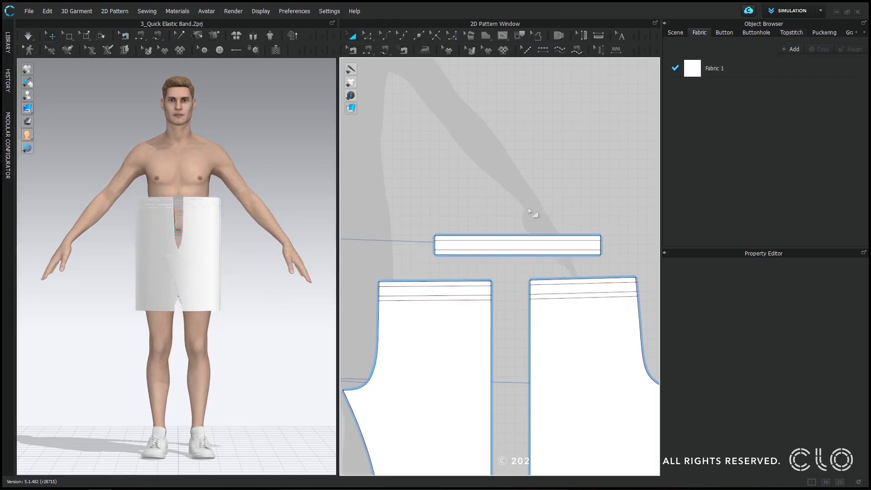
pyautogui.click(368, 36)
pyautogui.click(484, 236)
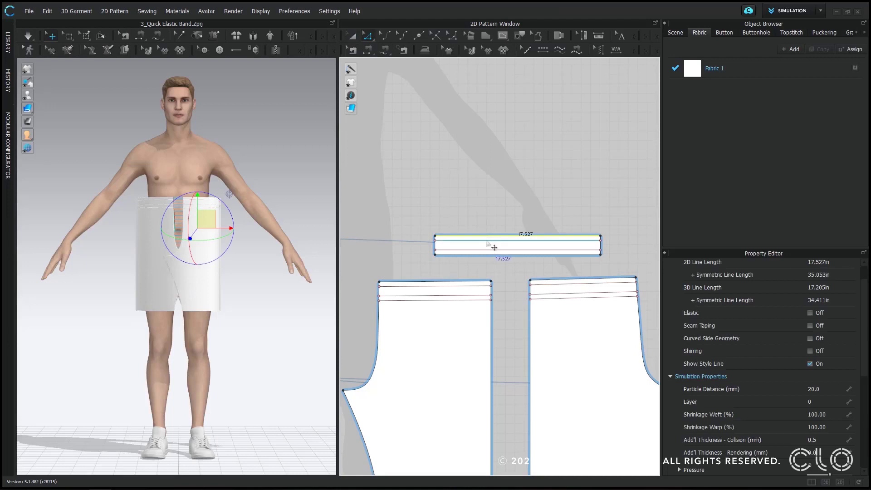
pyautogui.keyDown('shift'); pyautogui.click(487, 241); pyautogui.keyUp('shift')
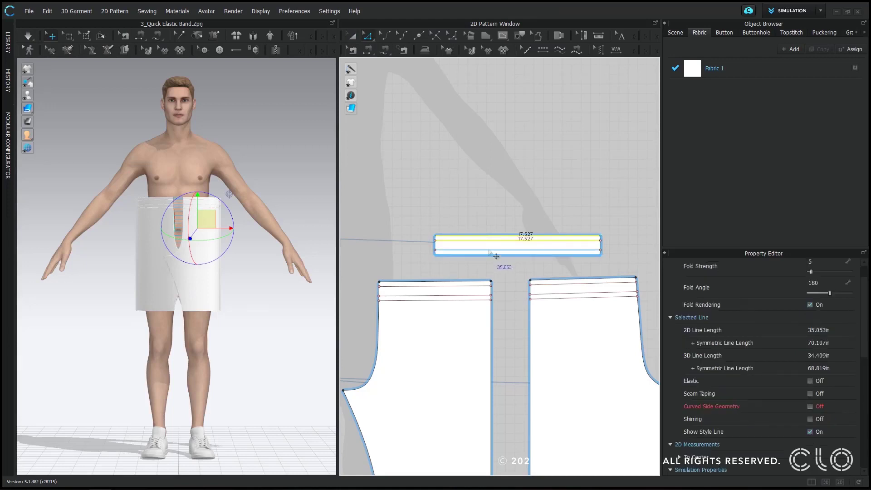
pyautogui.keyDown('shift'); pyautogui.click(489, 250); pyautogui.keyUp('shift')
pyautogui.keyDown('shift'); pyautogui.click(491, 254); pyautogui.keyUp('shift')
pyautogui.scroll(1, 762, 317)
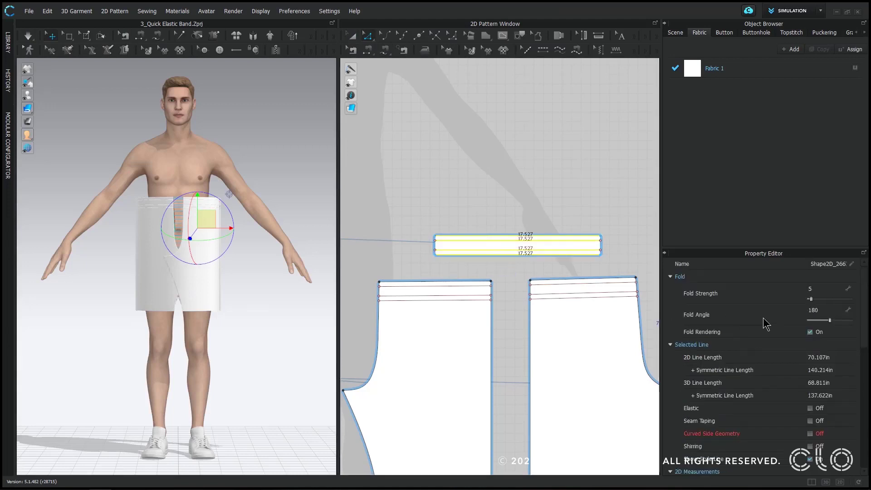
pyautogui.click(810, 408)
pyautogui.click(828, 439)
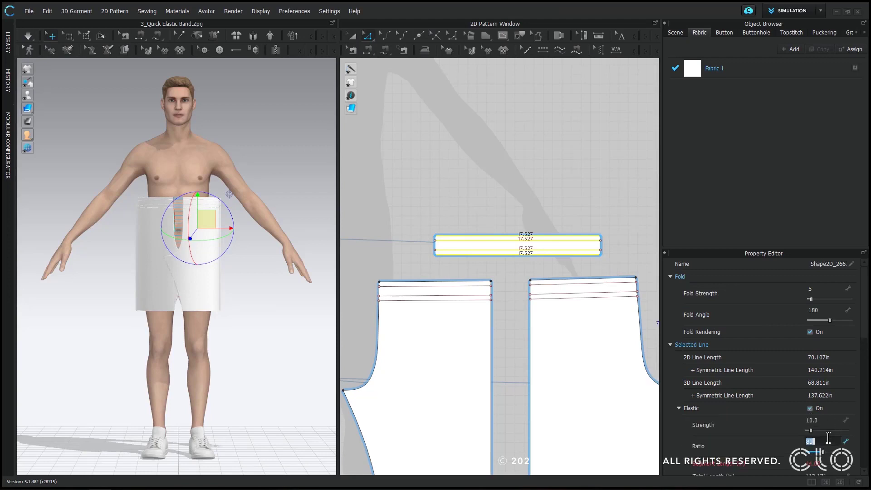
pyautogui.press('Return')
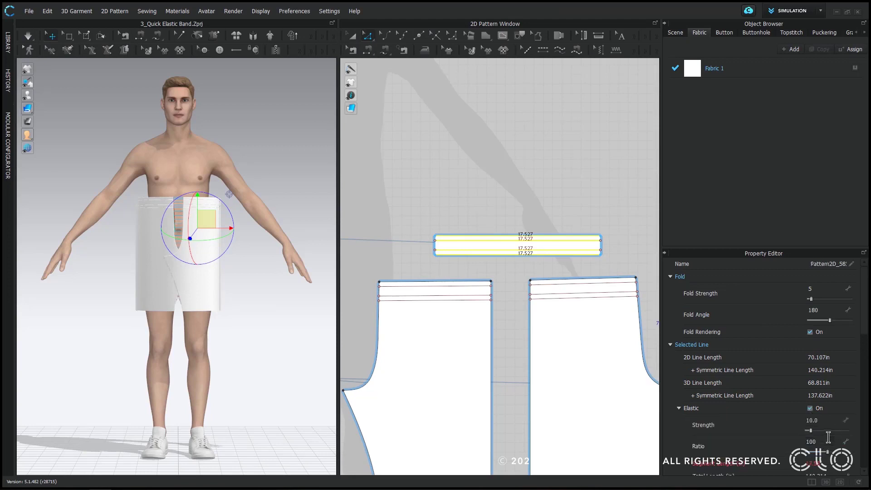
# - Simulate the shorts with the elastic waistband on the avatar
pyautogui.click(278, 168)
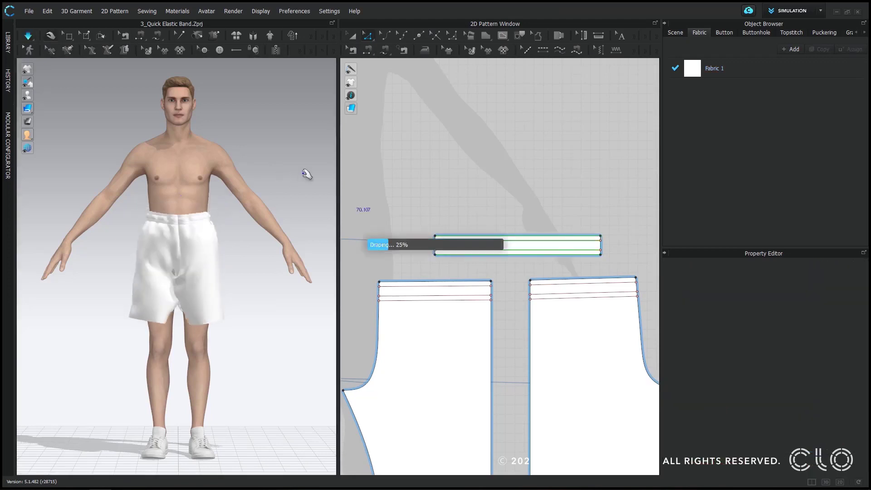
pyautogui.scroll(5, 241, 242)
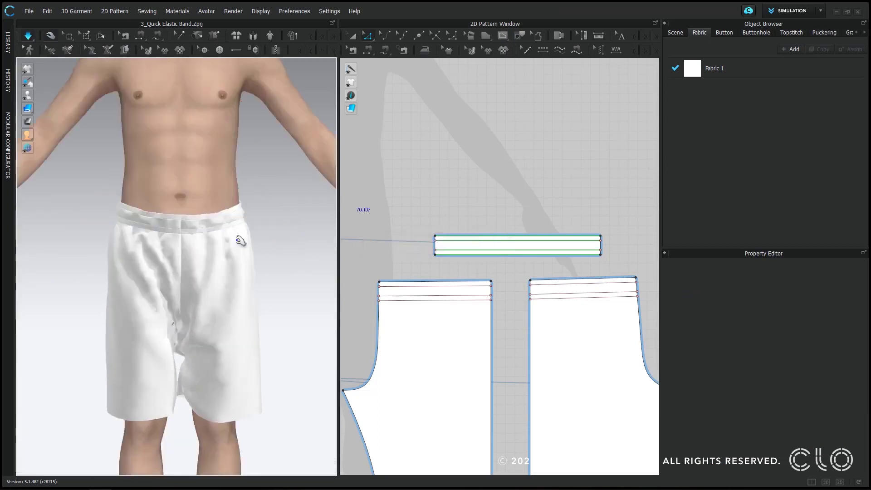
pyautogui.click(254, 211)
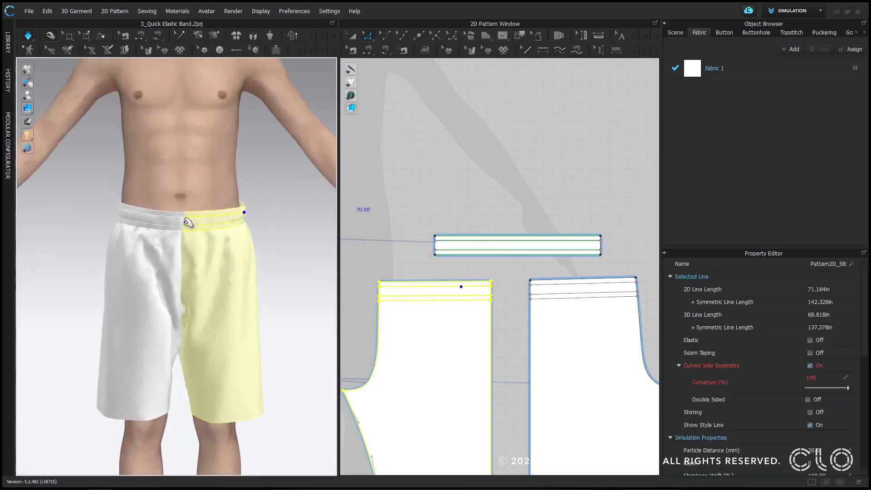
# - Change the particle distance of the shorts' pattern pieces, let the garment drape and stop the simulation
pyautogui.click(288, 268)
pyautogui.moveTo(288, 268); pyautogui.dragTo(262, 261, button='right')
pyautogui.click(220, 273)
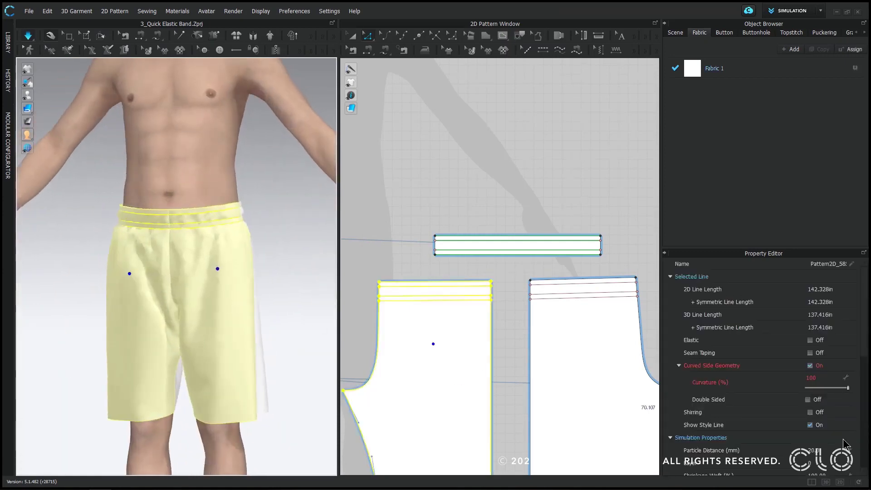
pyautogui.click(830, 449)
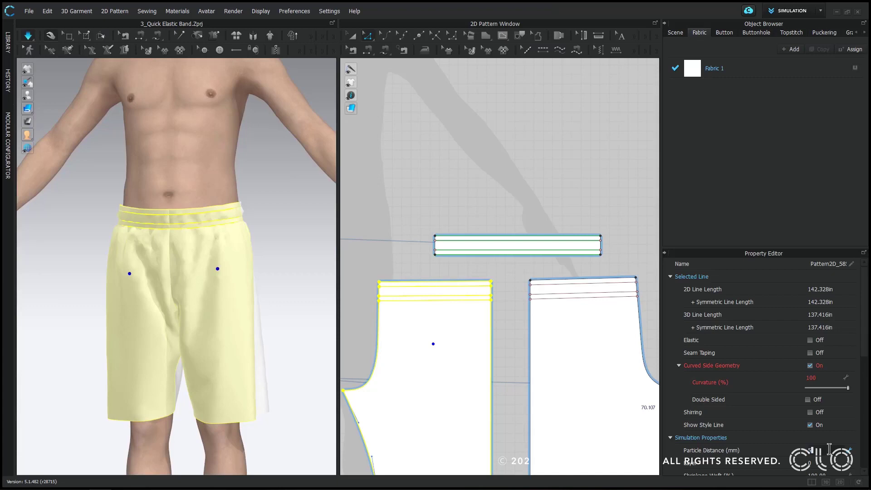
pyautogui.click(291, 219)
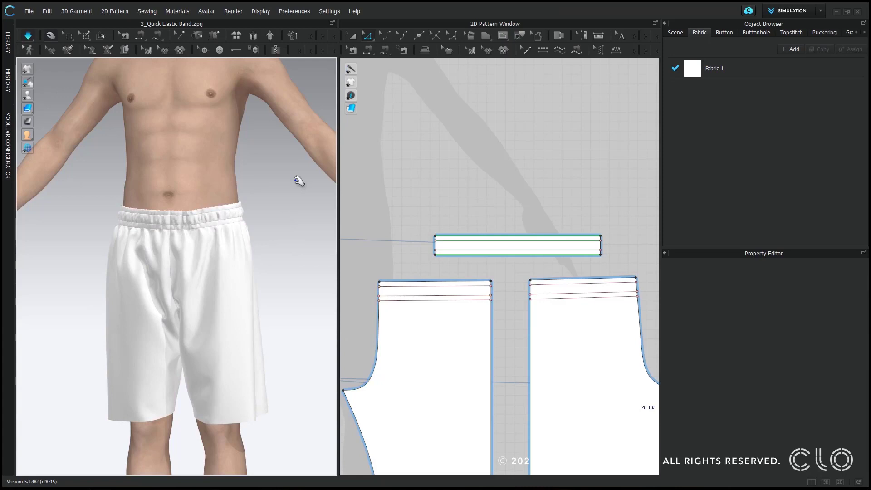
pyautogui.scroll(5, 272, 191)
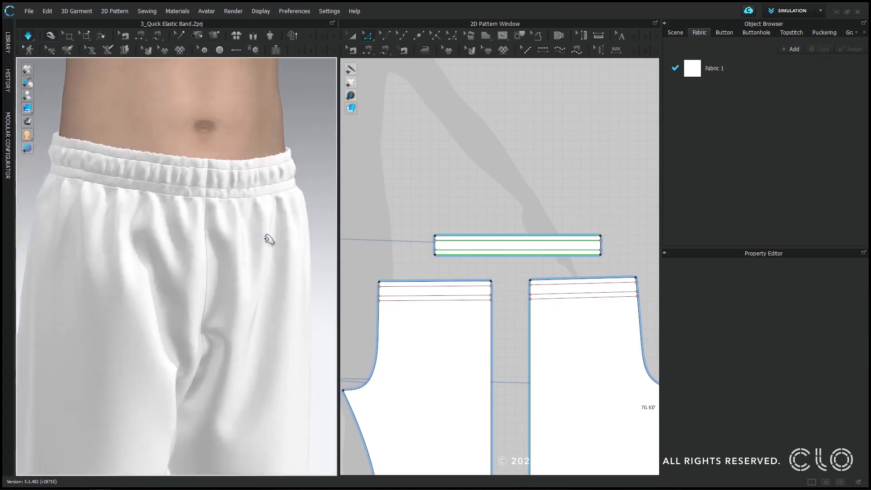
pyautogui.press('space')
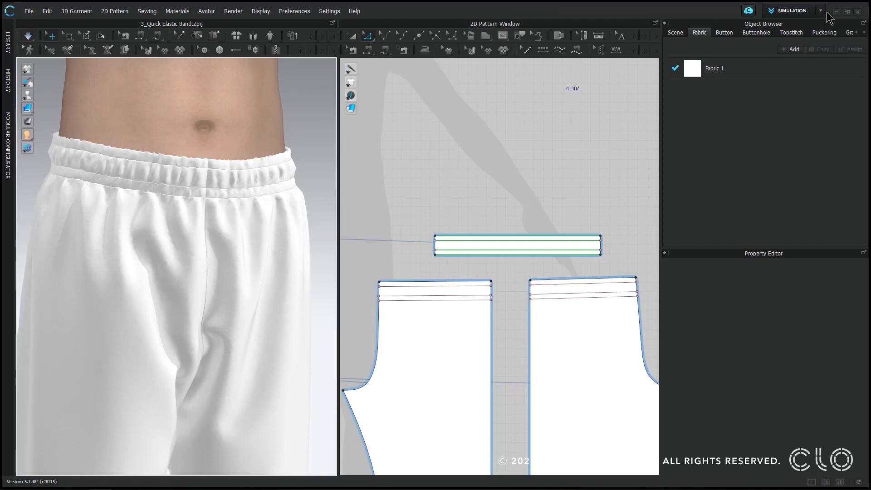
# - Load the 02_Single_(Heavy).sst topstitch from the Hardware and Trims library into the project's topstitch styles
pyautogui.click(791, 33)
pyautogui.click(7, 43)
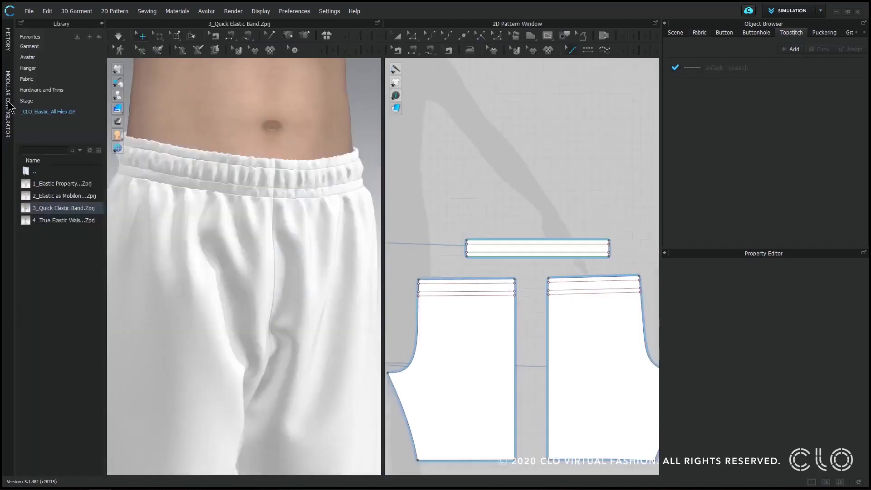
pyautogui.click(41, 90)
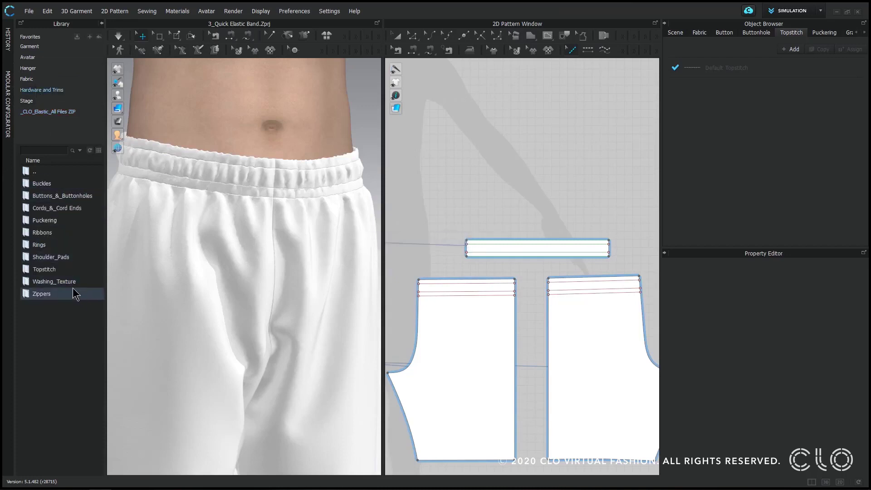
pyautogui.doubleClick(52, 270)
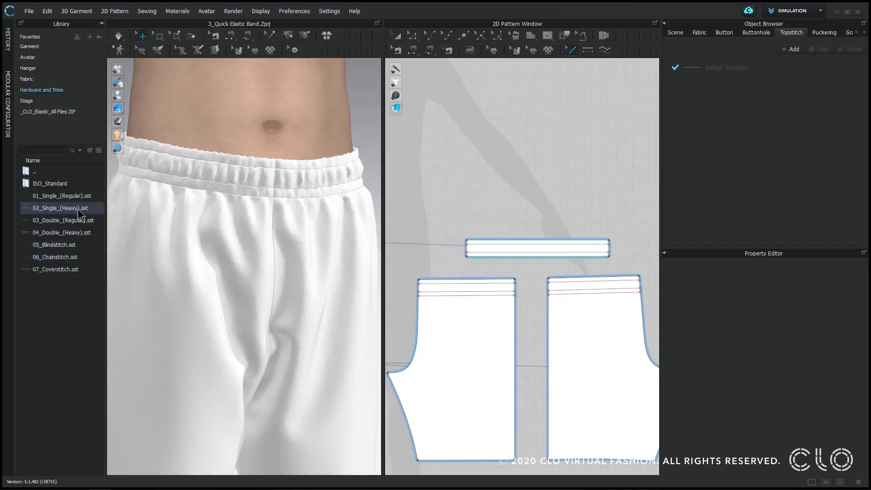
pyautogui.moveTo(69, 211); pyautogui.dragTo(456, 185)
pyautogui.moveTo(577, 88); pyautogui.dragTo(576, 90)
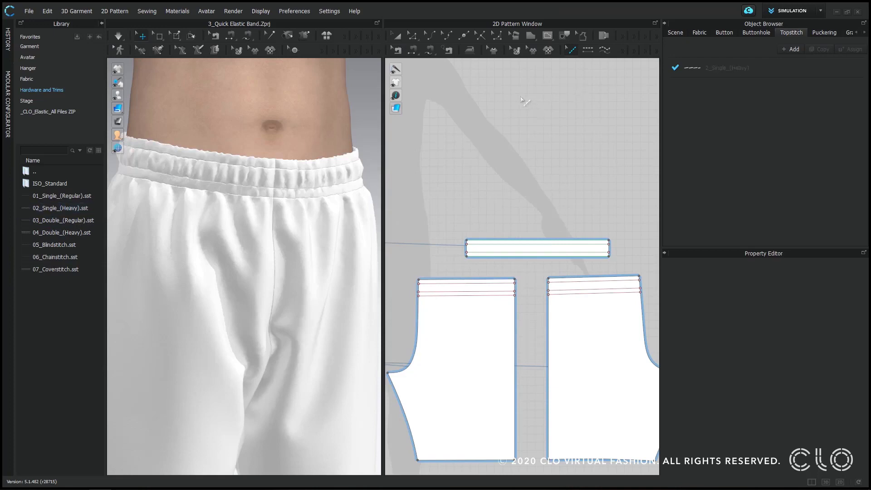
# - Apply segment topstitching to the three internal waist lines on both the front and back patterns
pyautogui.click(588, 49)
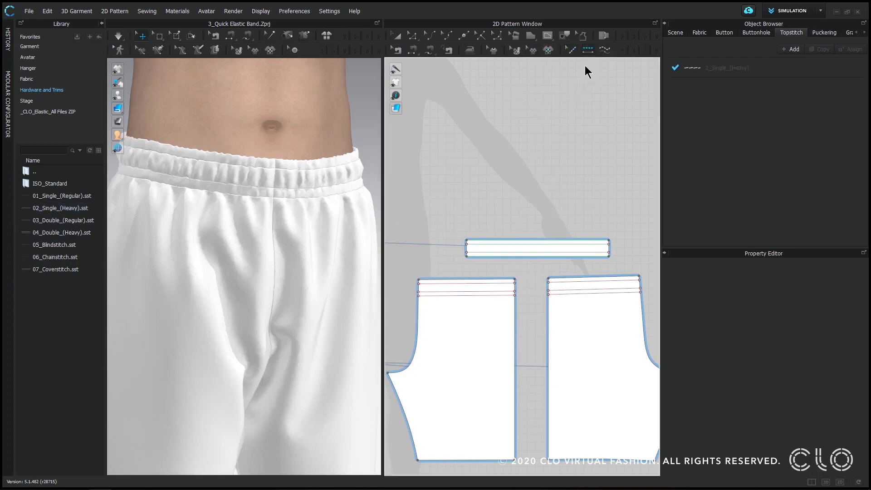
pyautogui.click(480, 310)
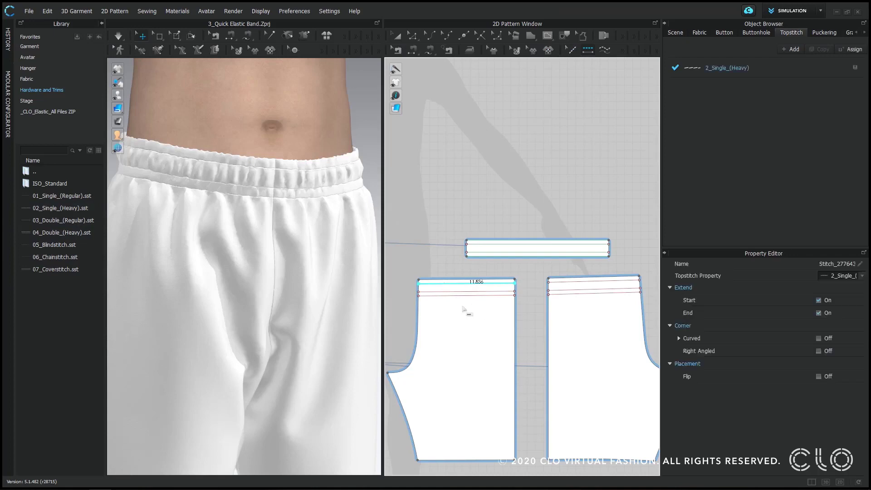
pyautogui.click(477, 302)
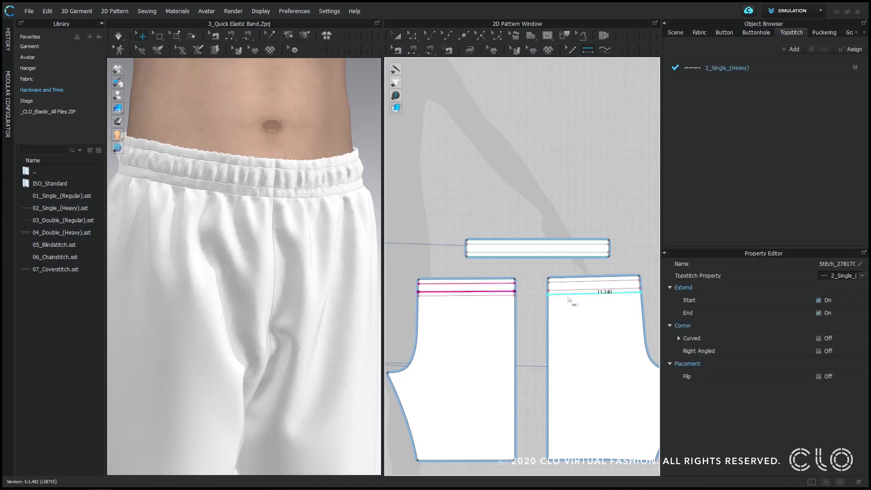
pyautogui.click(563, 301)
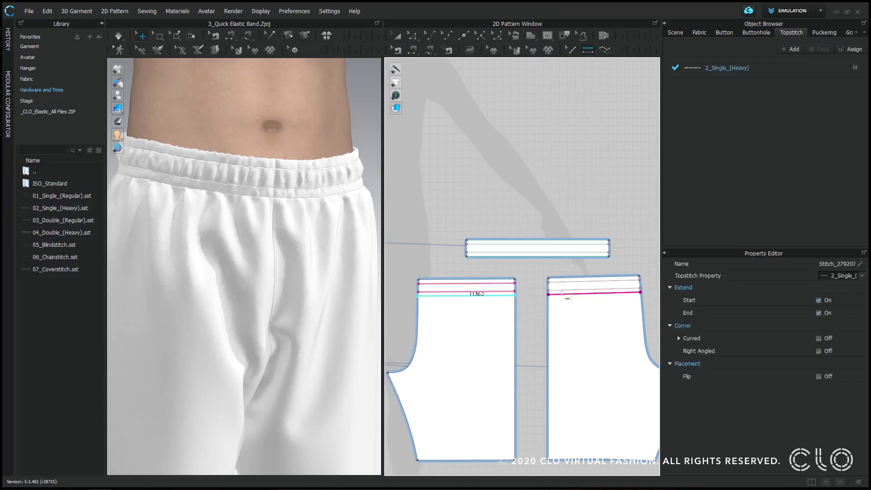
pyautogui.click(566, 289)
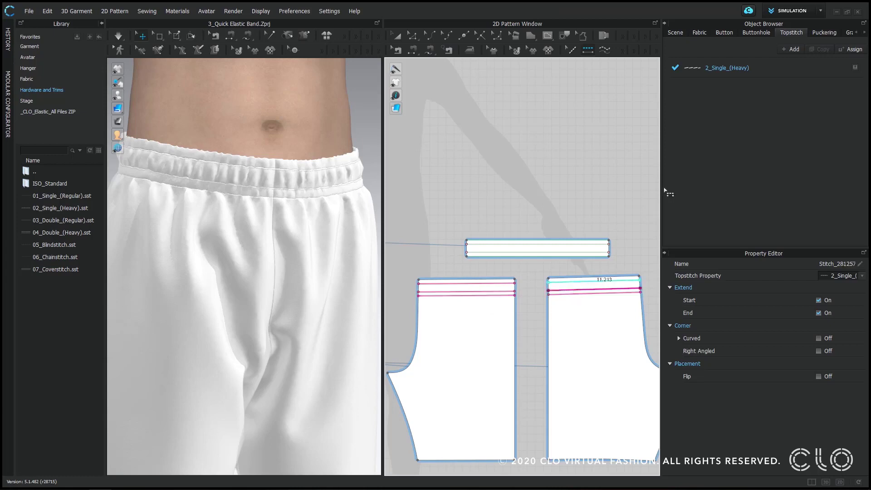
# - Set the 2_Single_(Heavy) topstitch color to Blue 1 and inspect the stitching on the waistband
pyautogui.click(735, 78)
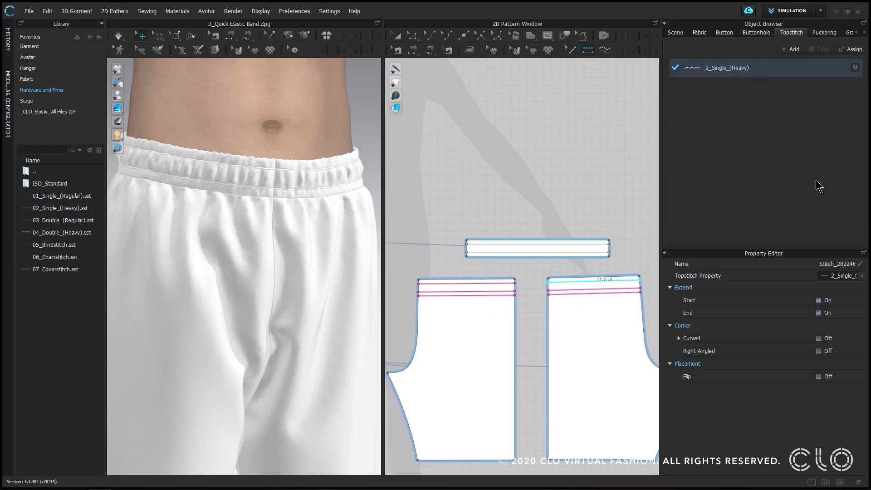
pyautogui.scroll(3, 857, 318)
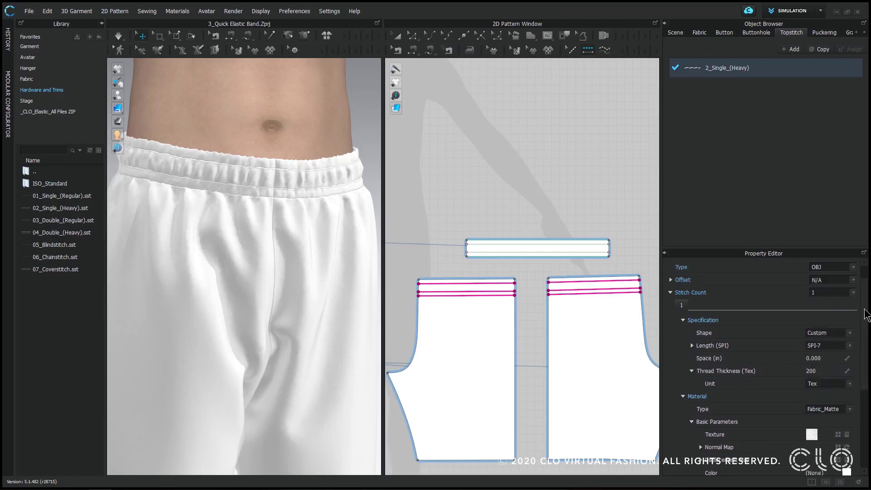
pyautogui.scroll(-3, 865, 318)
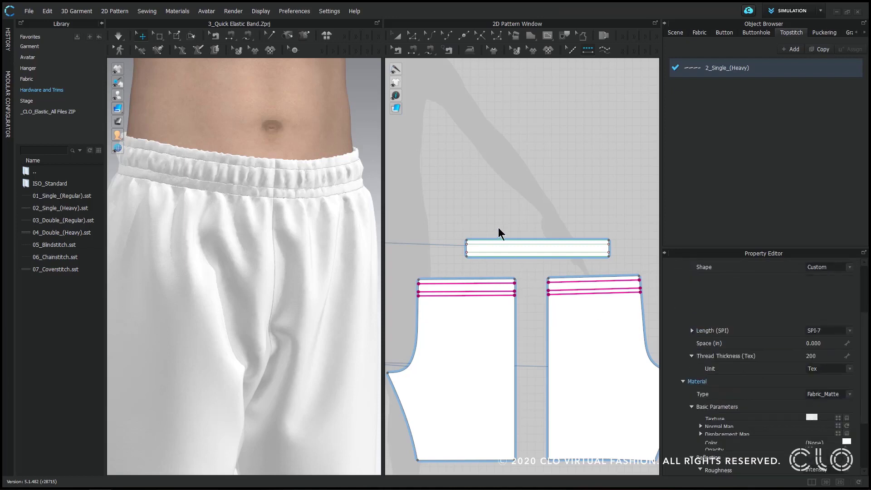
pyautogui.click(462, 275)
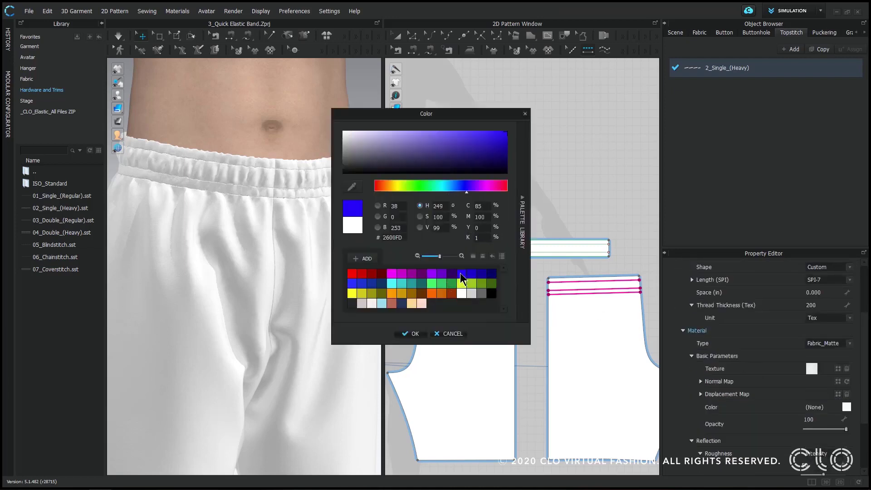
pyautogui.click(411, 334)
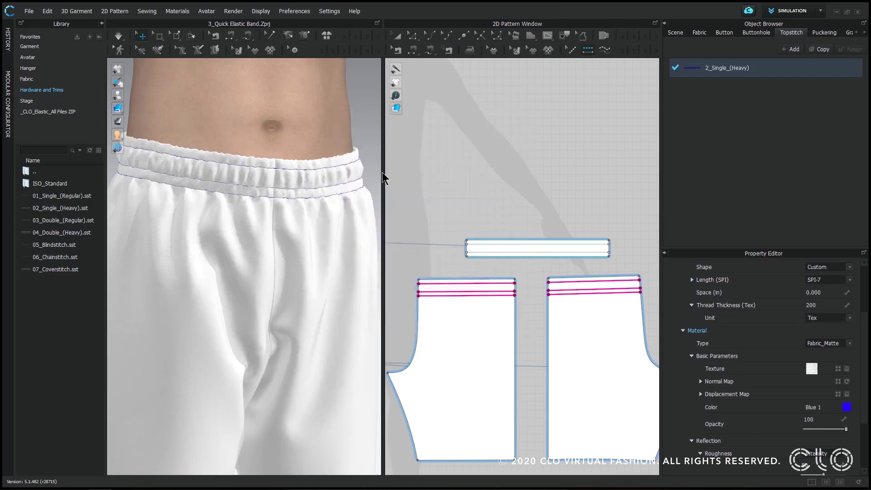
pyautogui.scroll(-3, 360, 197)
pyautogui.moveTo(359, 201); pyautogui.dragTo(286, 191, button='right')
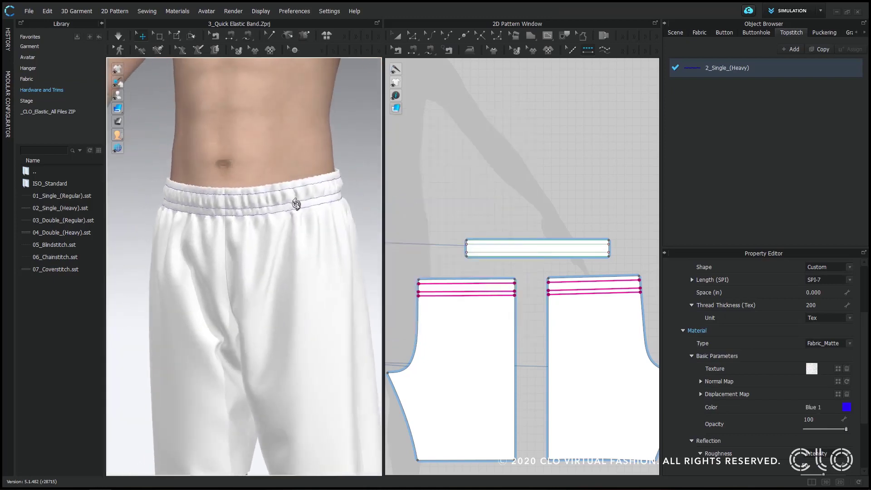
pyautogui.scroll(3, 321, 194)
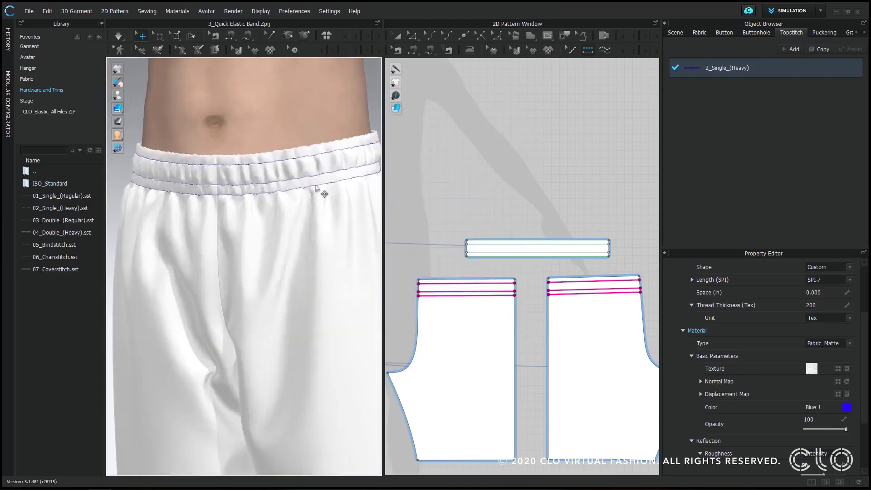
# - Set the material of the Default Puckering style to Polyester
pyautogui.click(823, 32)
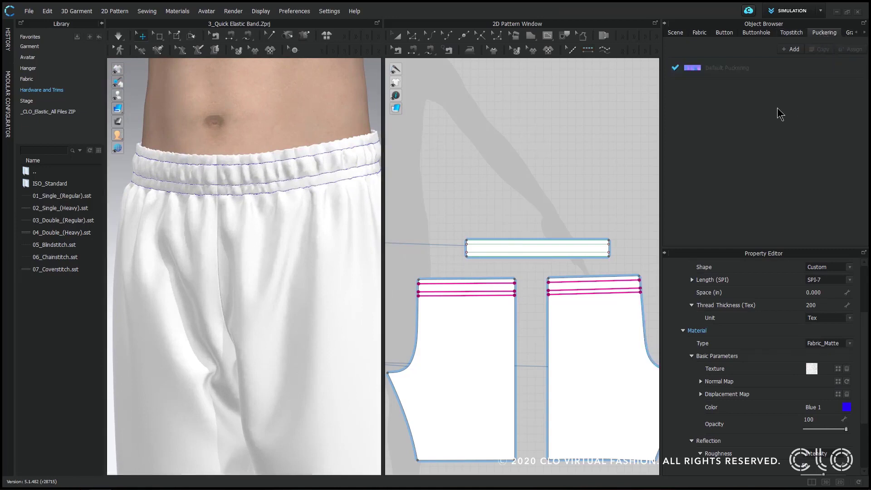
pyautogui.click(723, 77)
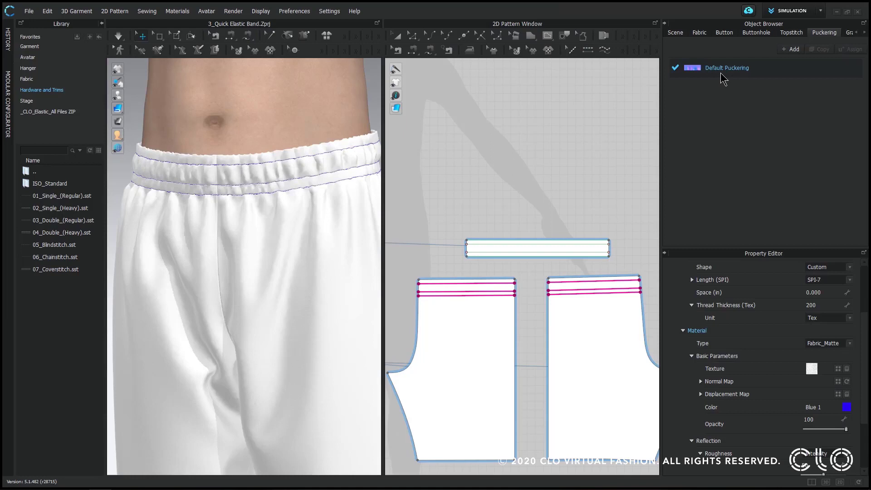
pyautogui.click(721, 72)
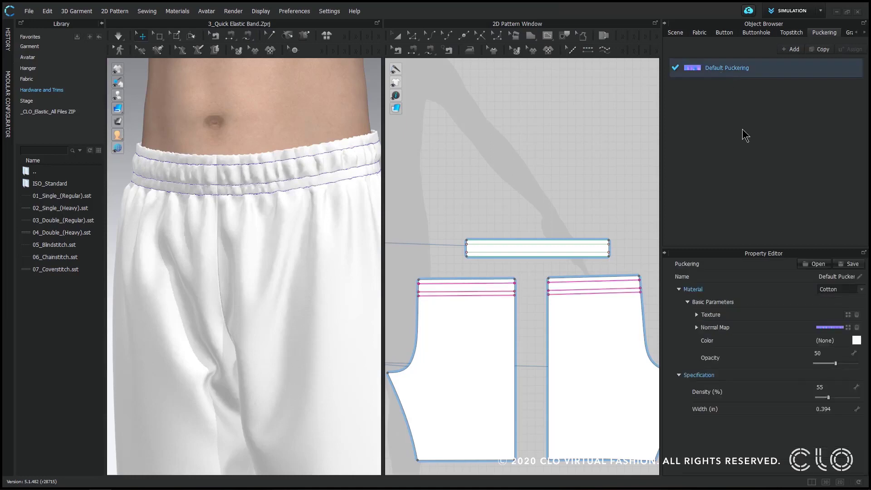
pyautogui.click(841, 291)
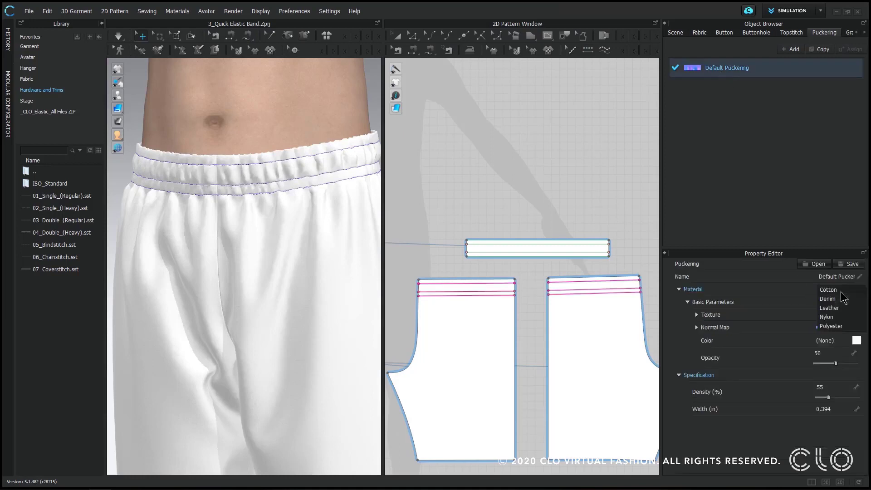
pyautogui.click(831, 326)
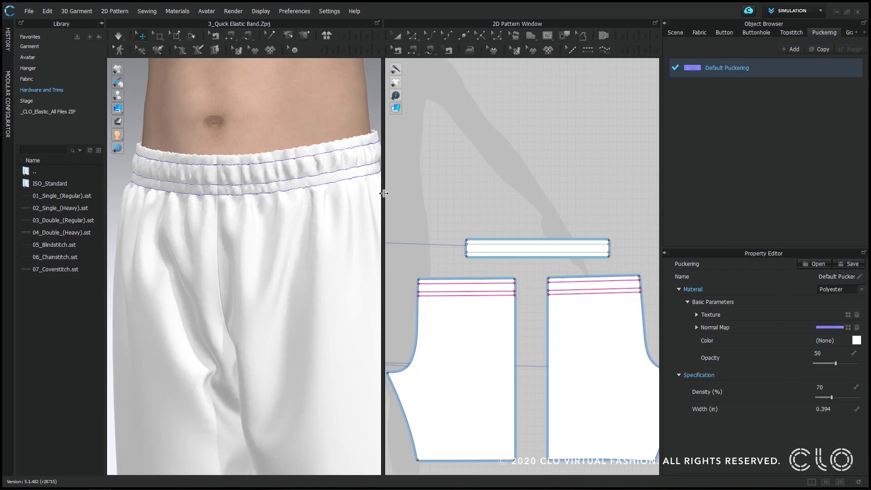
# - Enlarge the pattern workspace and apply segment puckering to the three internal waist lines on the front pattern
pyautogui.moveTo(384, 193); pyautogui.dragTo(334, 200)
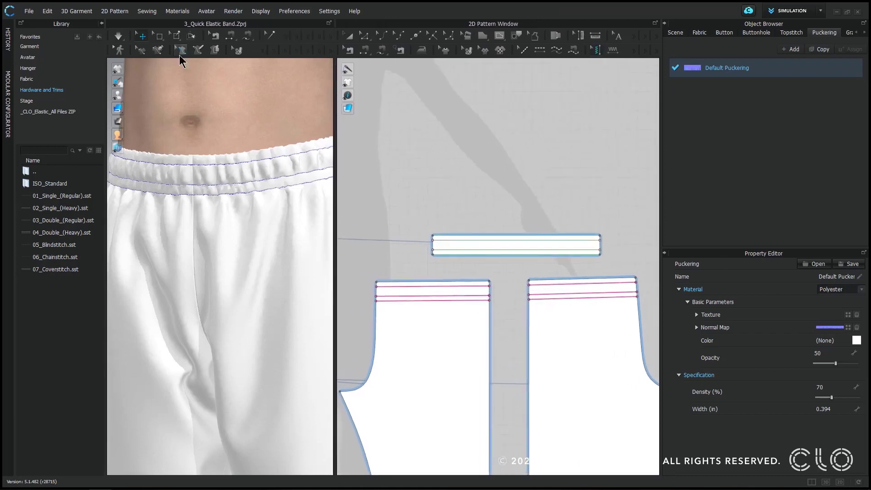
pyautogui.click(102, 24)
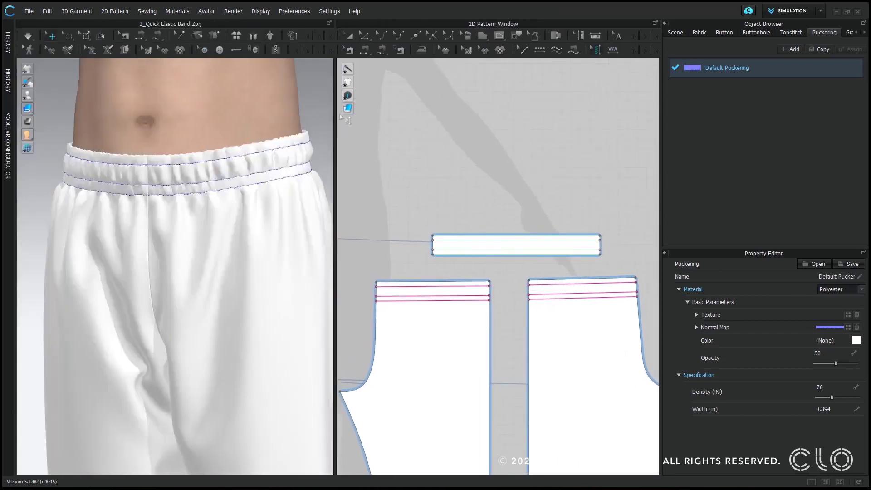
pyautogui.moveTo(334, 113); pyautogui.dragTo(275, 114)
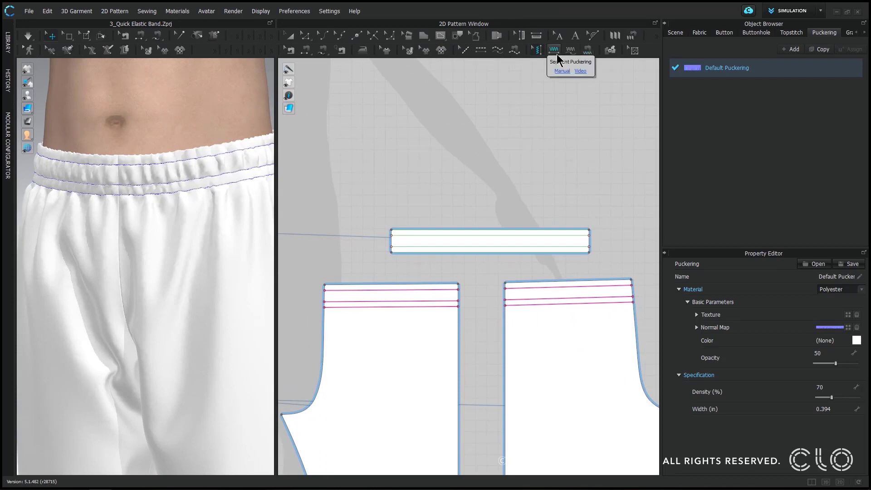
pyautogui.click(556, 53)
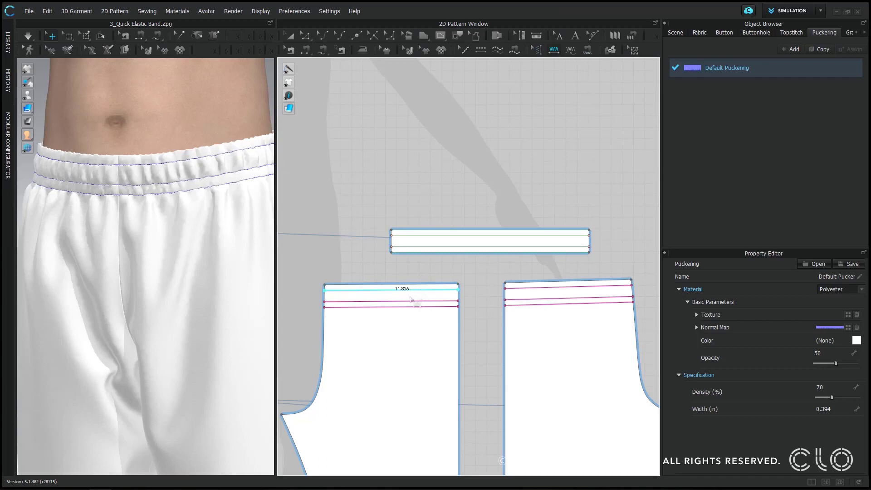
pyautogui.click(411, 299)
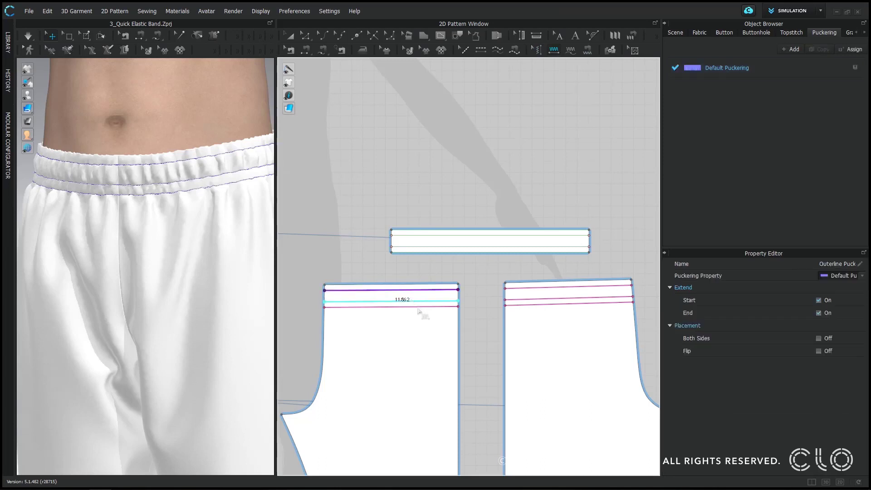
pyautogui.click(418, 314)
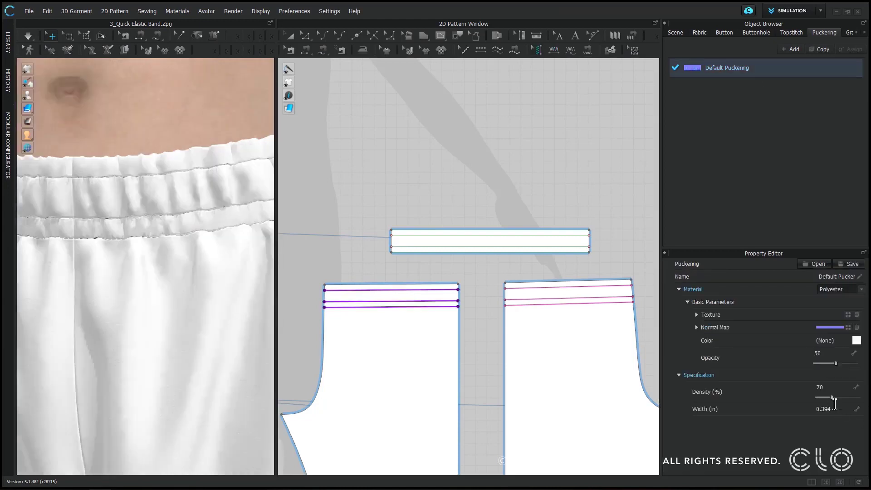
# - Set the Default Puckering style's density to 50% and its width to 0.5 in
pyautogui.click(834, 386)
pyautogui.press('Return')
pyautogui.click(835, 411)
pyautogui.moveTo(834, 413); pyautogui.dragTo(807, 414)
pyautogui.write('.5')
pyautogui.press('Return')
pyautogui.moveTo(322, 278); pyautogui.dragTo(472, 320)
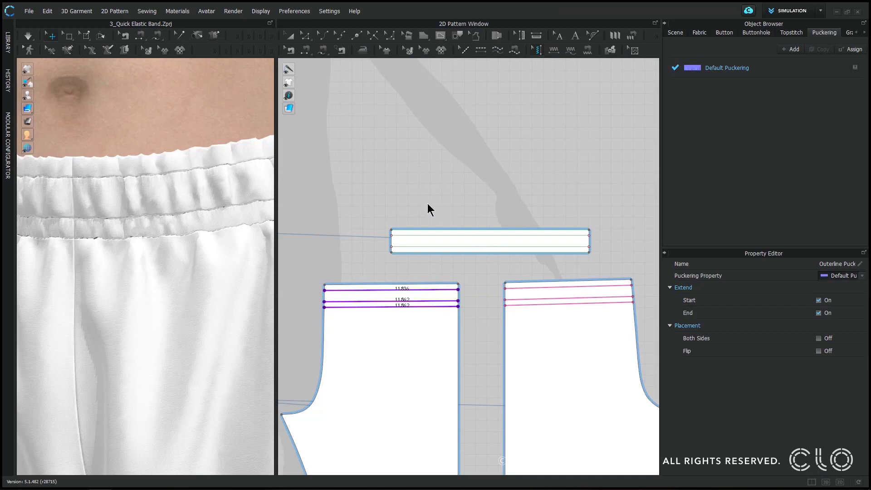
pyautogui.click(349, 196)
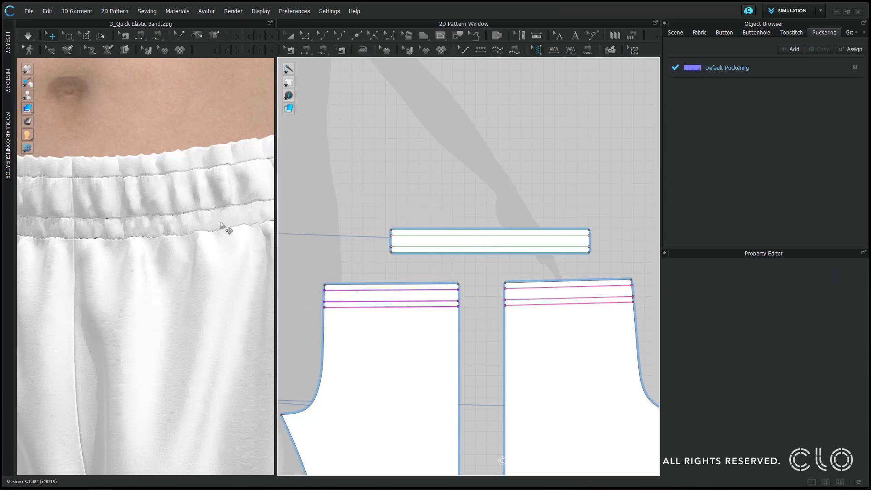
# - Set the Default Puckering style's density to 101% and width to 0.75 in, and check the waistband
pyautogui.click(744, 76)
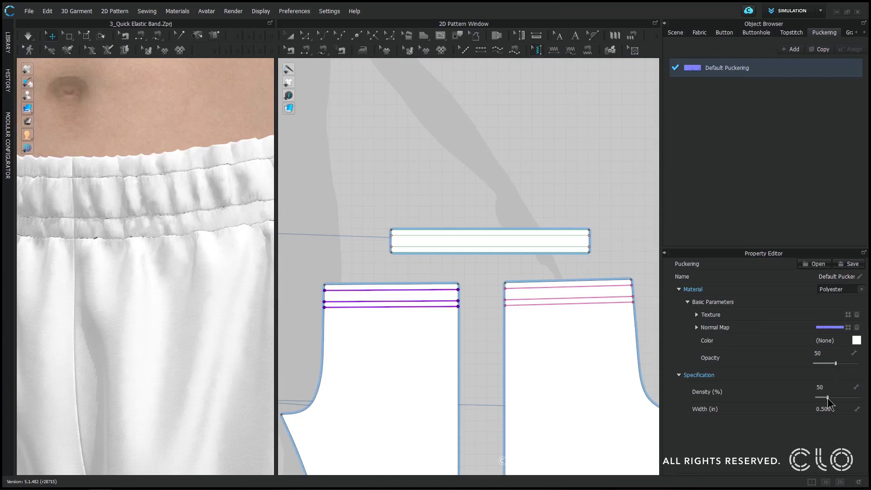
pyautogui.moveTo(828, 398); pyautogui.dragTo(838, 397)
pyautogui.click(833, 409)
pyautogui.write('.75')
pyautogui.press('Return')
pyautogui.scroll(-5, 214, 231)
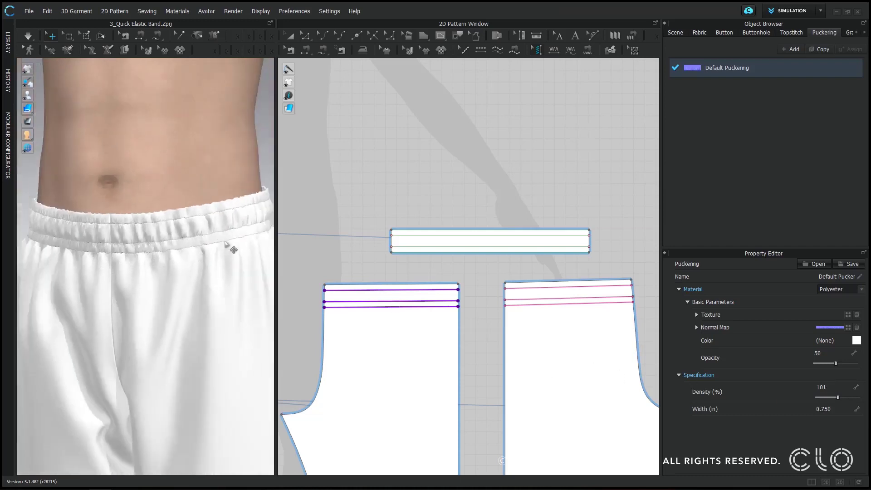
pyautogui.moveTo(227, 263); pyautogui.dragTo(256, 268, button='right')
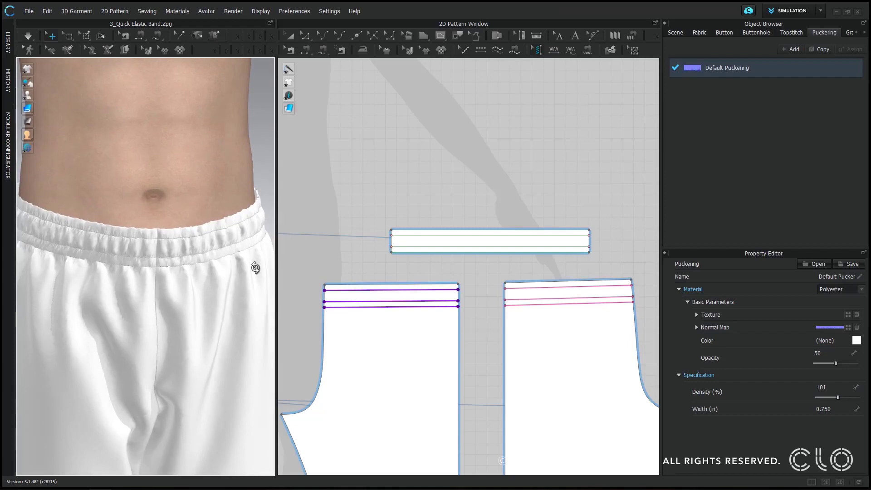
# - Switch the Default Puckering style's material to Nylon and inspect the waistband puckering on the avatar
pyautogui.click(830, 290)
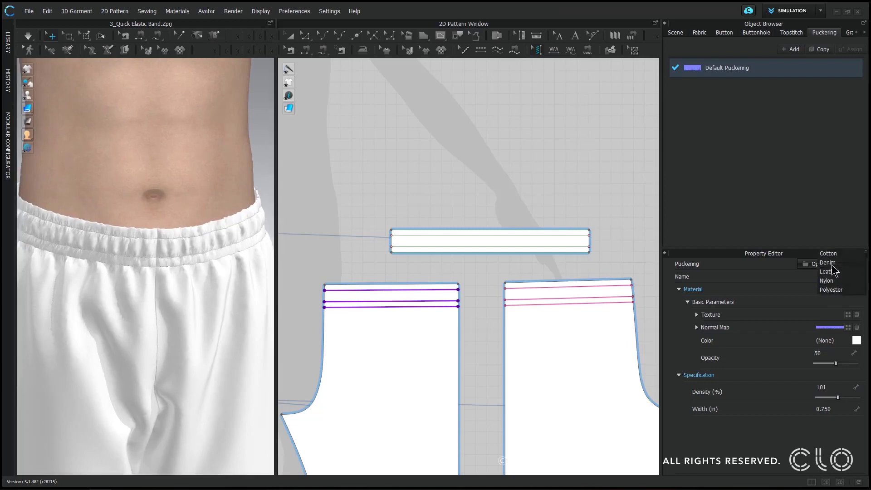
pyautogui.click(670, 241)
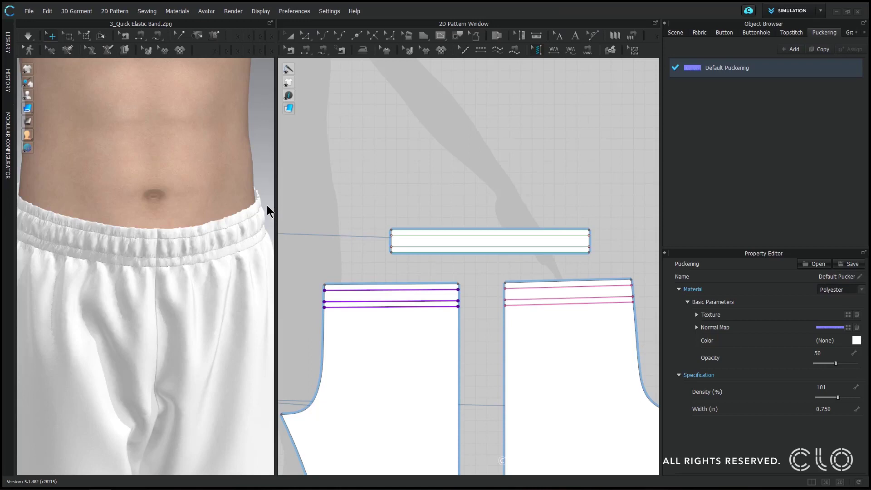
pyautogui.moveTo(226, 277); pyautogui.dragTo(136, 261, button='right')
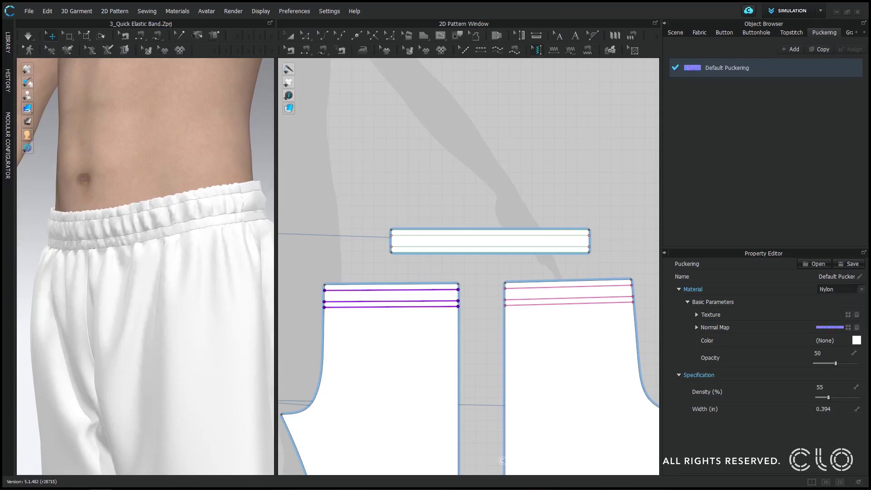
pyautogui.moveTo(189, 238); pyautogui.dragTo(252, 251, button='right')
pyautogui.scroll(2, 252, 251)
pyautogui.scroll(3, 250, 254)
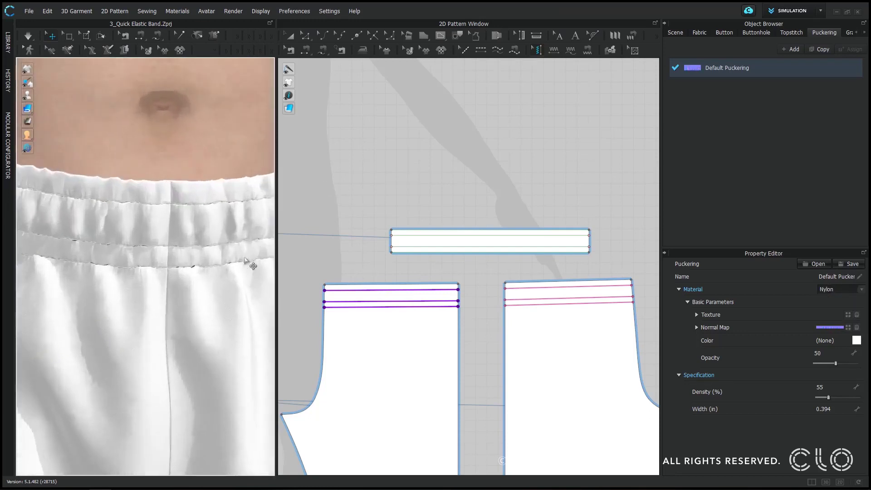
pyautogui.scroll(-5, 252, 257)
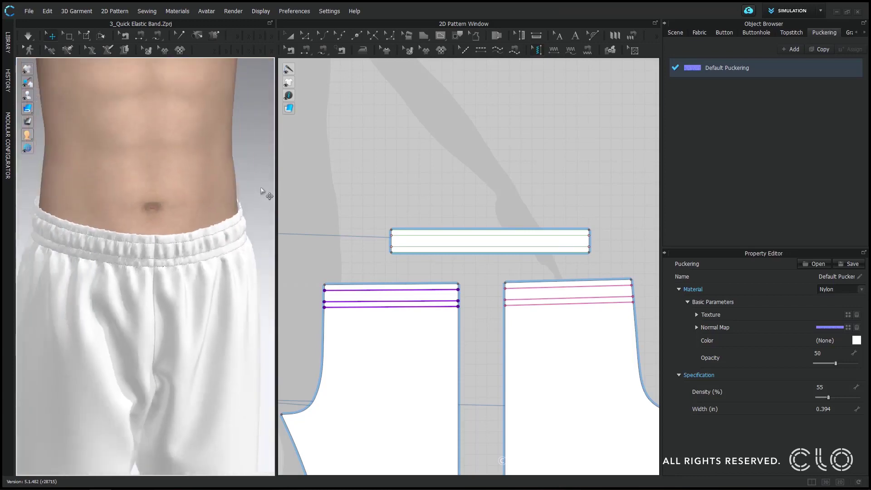
pyautogui.click(262, 193)
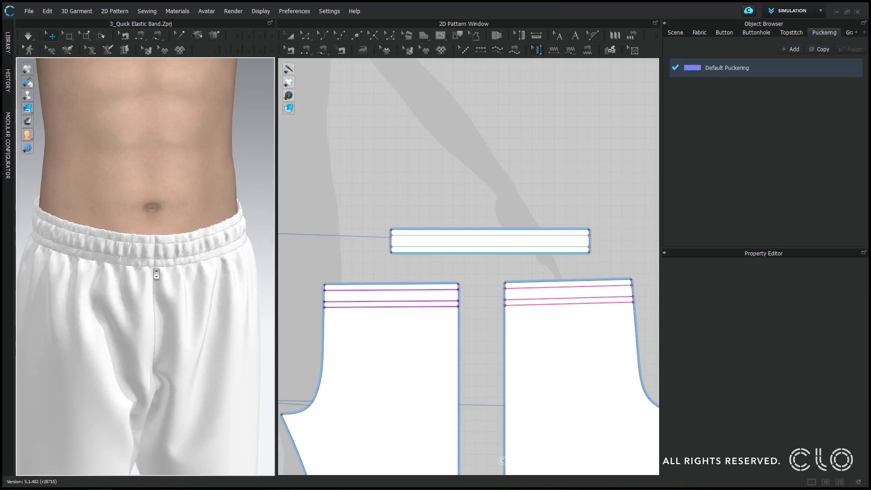
pyautogui.scroll(-3, 174, 261)
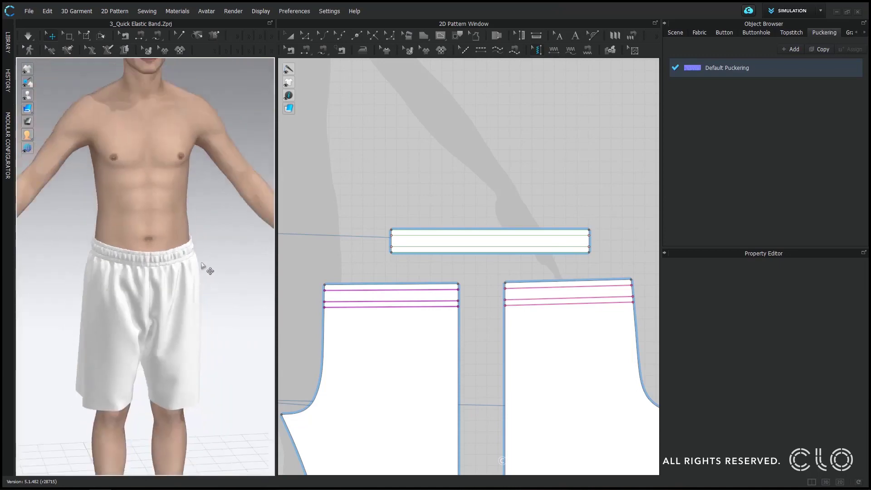